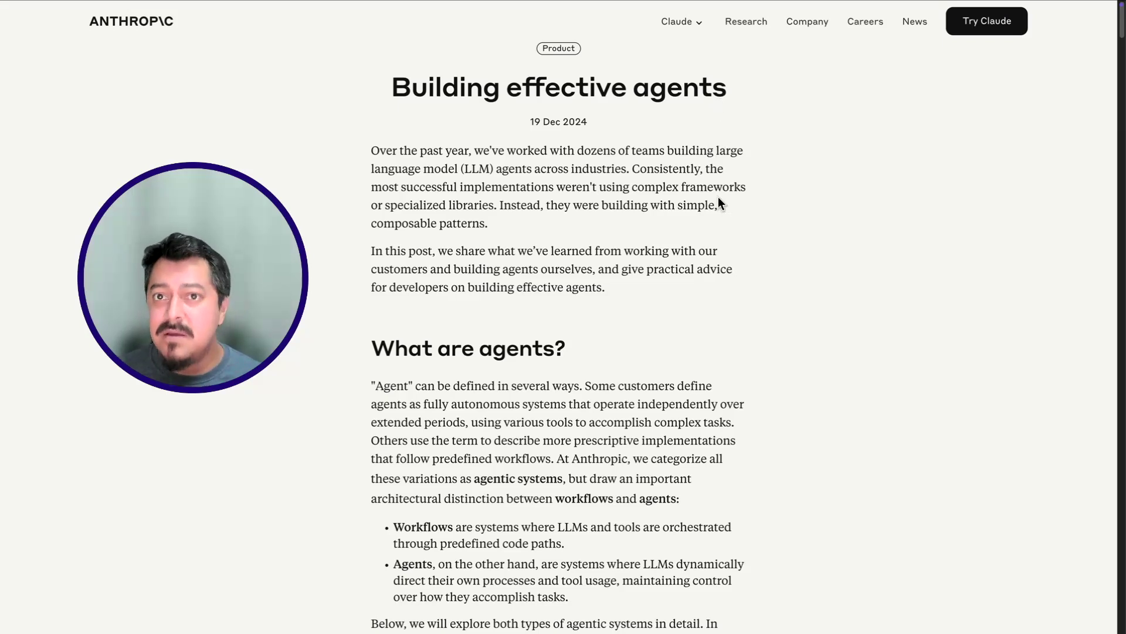
- Examine the "Building effective agents" article, from its definition of agents to the prompt chaining and routing workflows
{"action": "scroll", "coordinate": [718, 198], "scroll_direction": "down", "scroll_amount": 3}
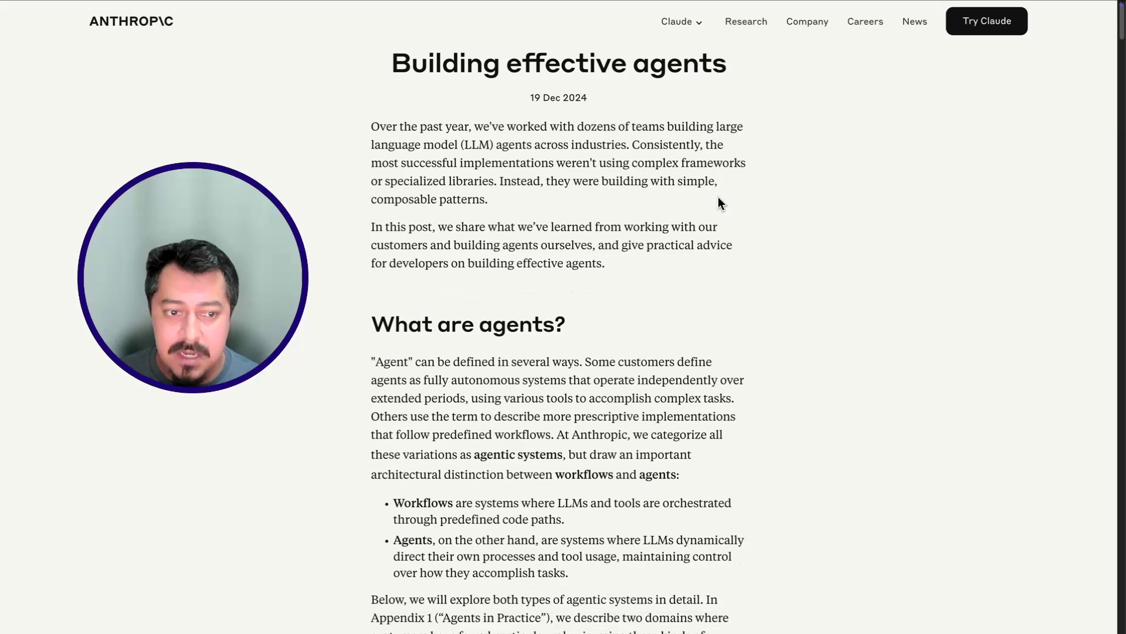
{"action": "scroll", "coordinate": [713, 200], "scroll_direction": "down", "scroll_amount": 3}
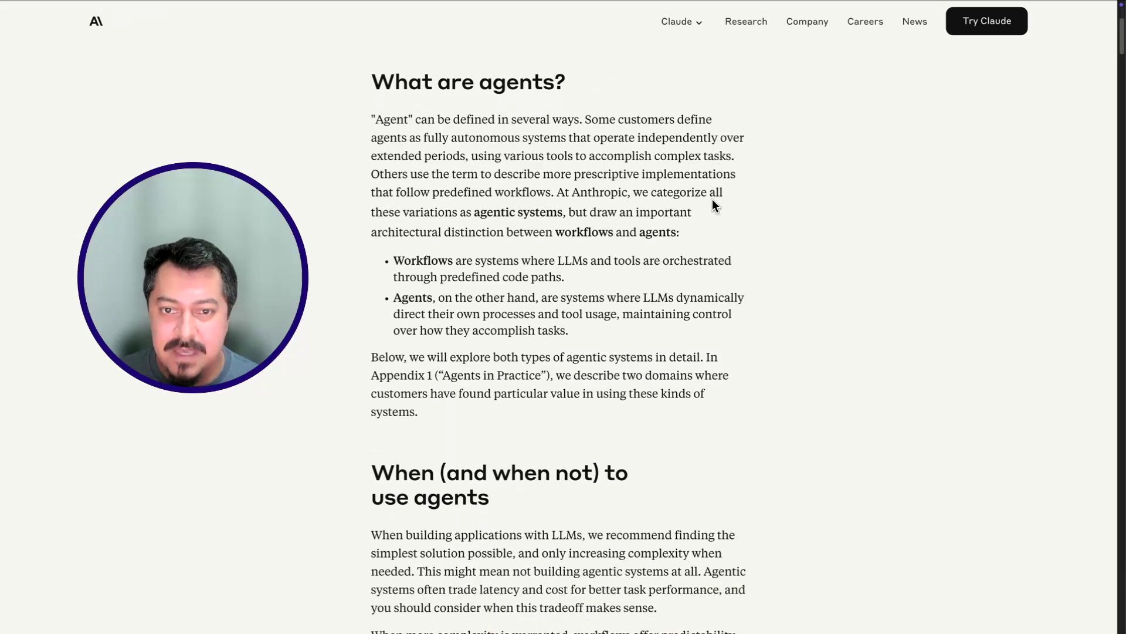
{"action": "scroll", "coordinate": [712, 199], "scroll_direction": "up", "scroll_amount": 6}
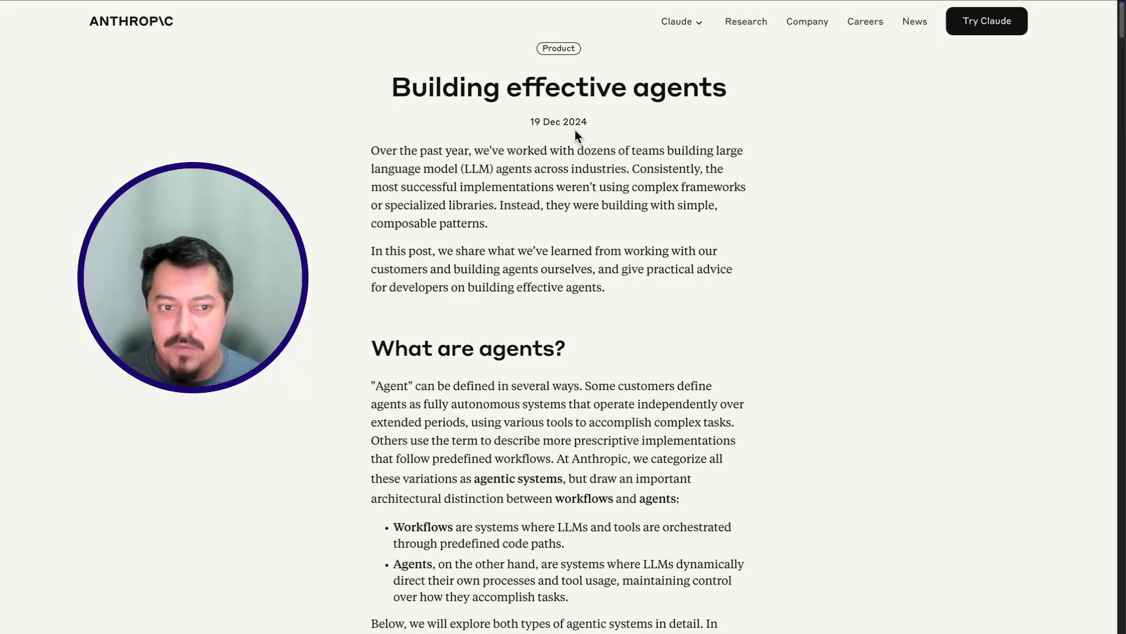
{"action": "scroll", "coordinate": [597, 252], "scroll_direction": "down", "scroll_amount": 20}
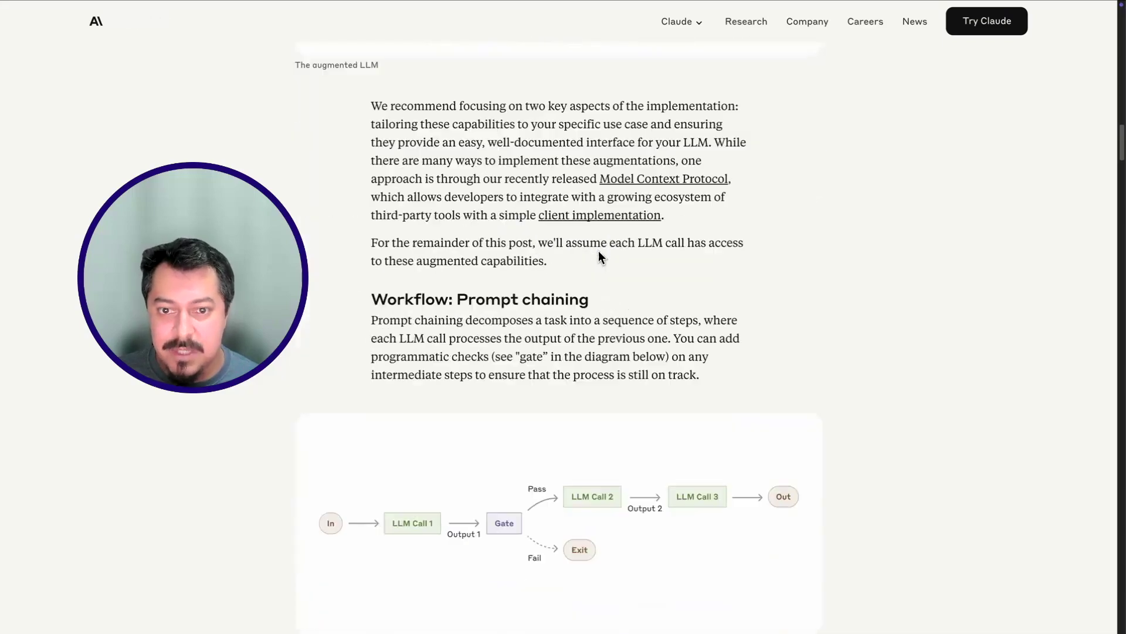
{"action": "scroll", "coordinate": [599, 251], "scroll_direction": "down", "scroll_amount": 5}
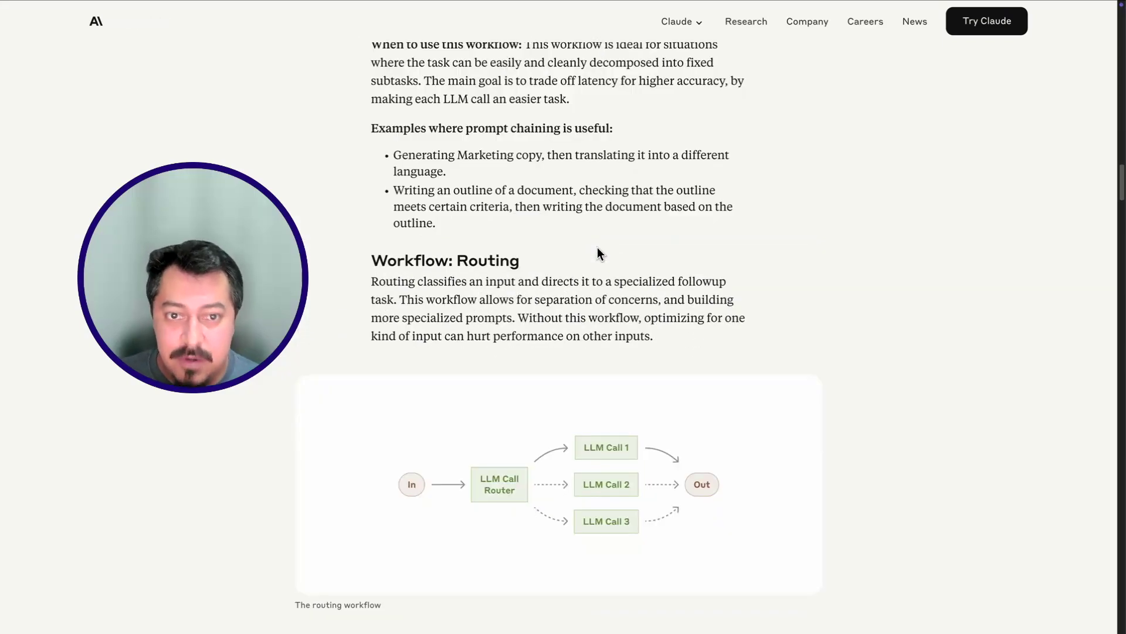
{"action": "scroll", "coordinate": [601, 253], "scroll_direction": "down", "scroll_amount": 2}
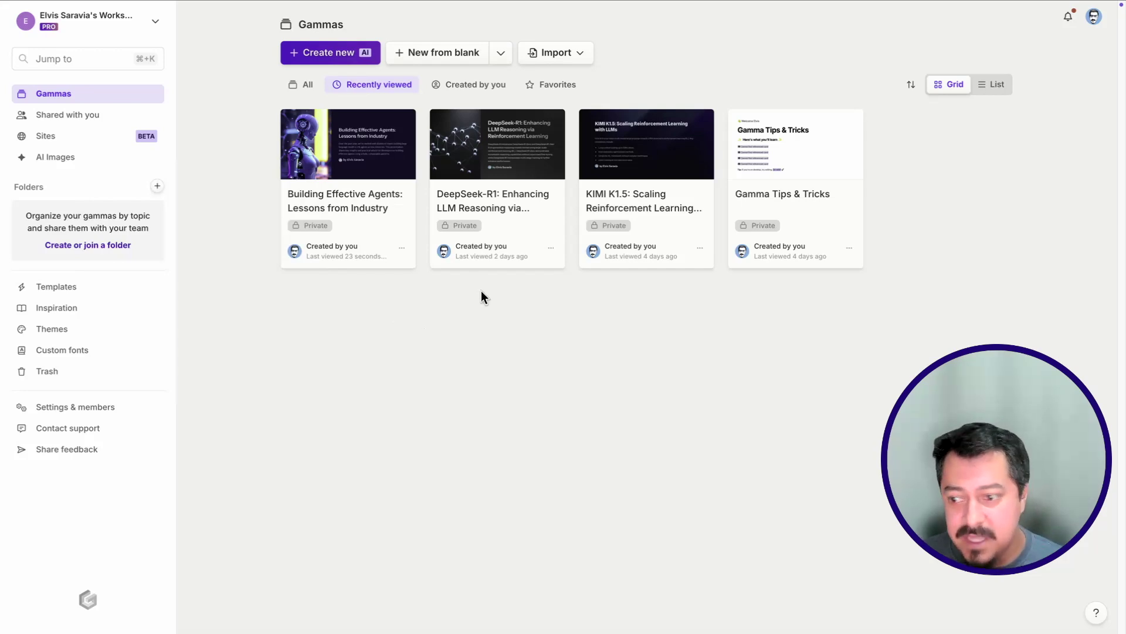
{"action": "left_click", "coordinate": [341, 60]}
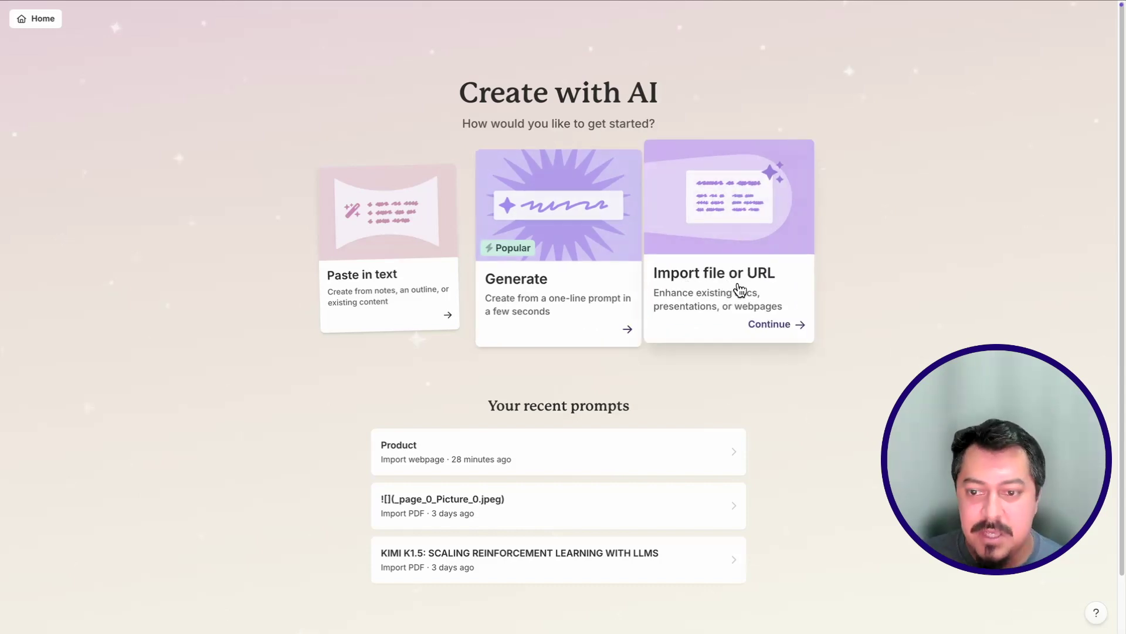
{"action": "left_click", "coordinate": [740, 289]}
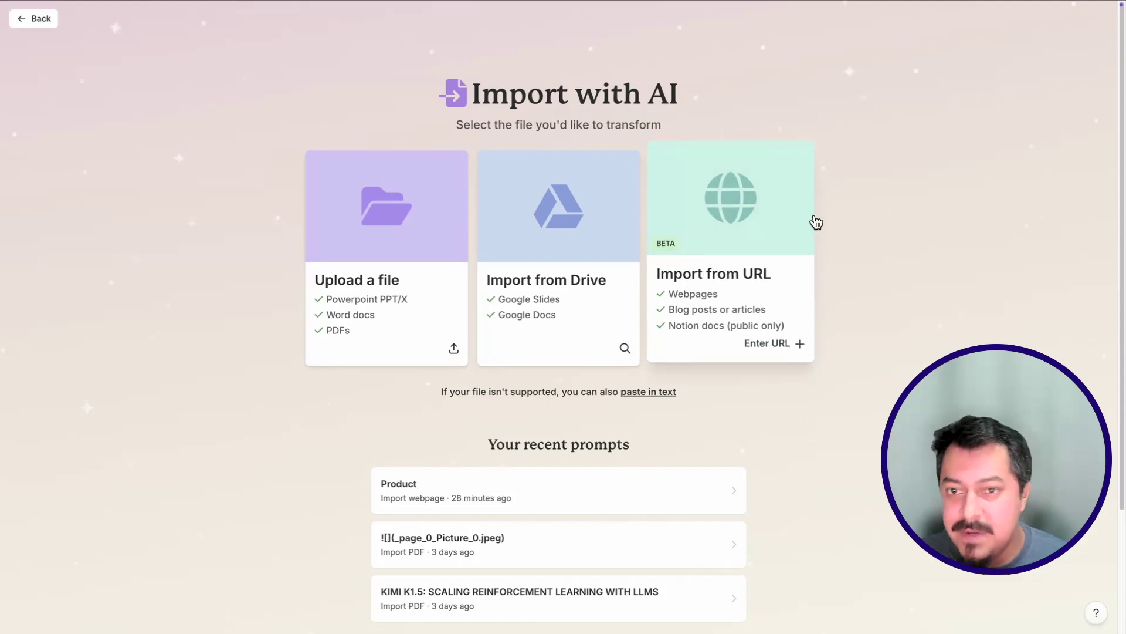
{"action": "left_click", "coordinate": [724, 301]}
{"action": "left_click", "coordinate": [432, 125]}
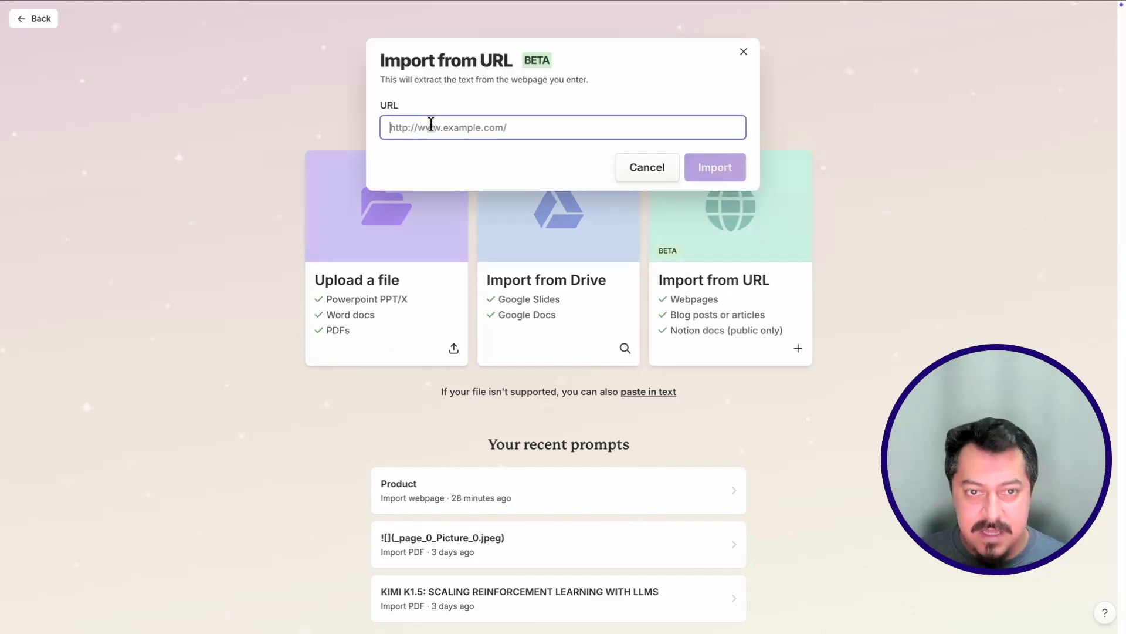
{"action": "type", "text": "https://www.anthropic.com/research/building-effective-agents"}
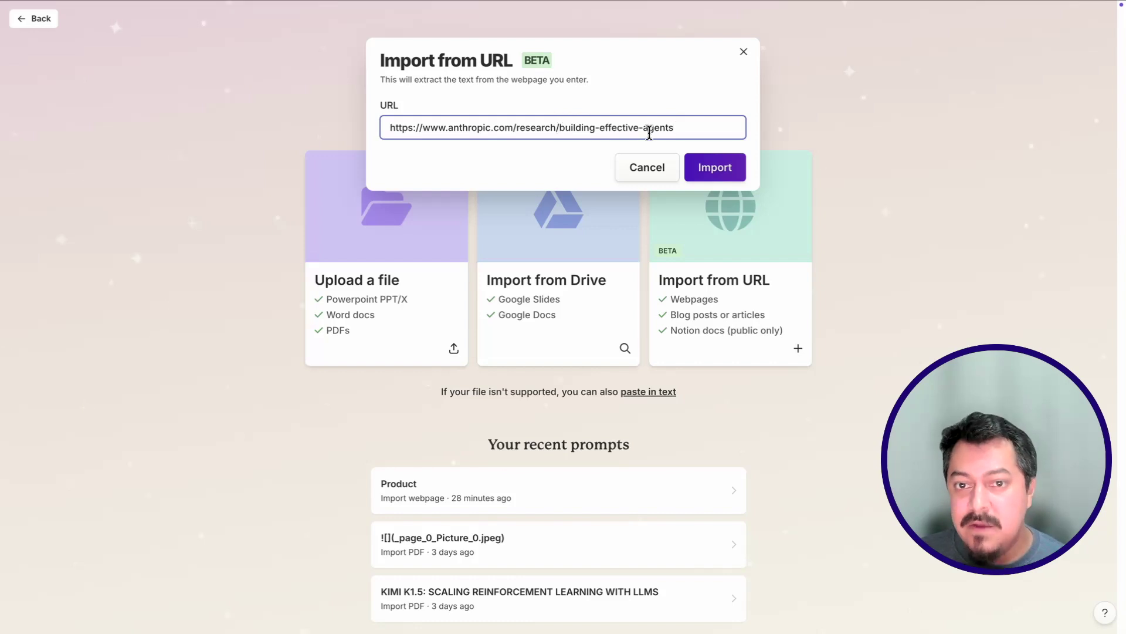
{"action": "left_click", "coordinate": [713, 168]}
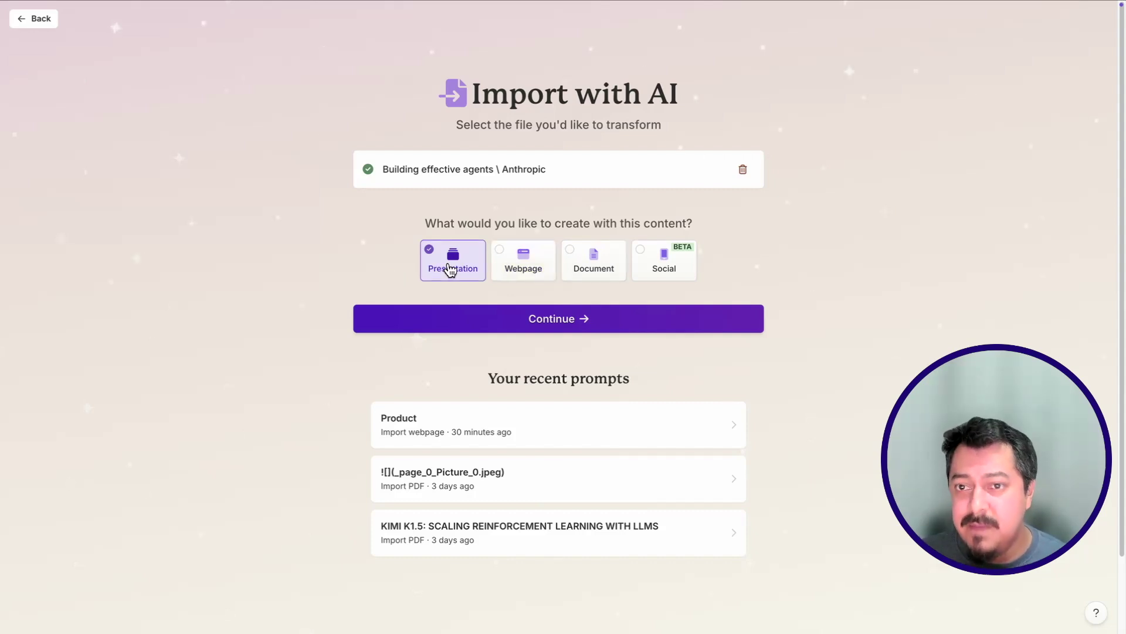
- Turn the imported article into a presentation, review its text in the prompt editor and proceed with 8 cards
{"action": "left_click", "coordinate": [586, 326]}
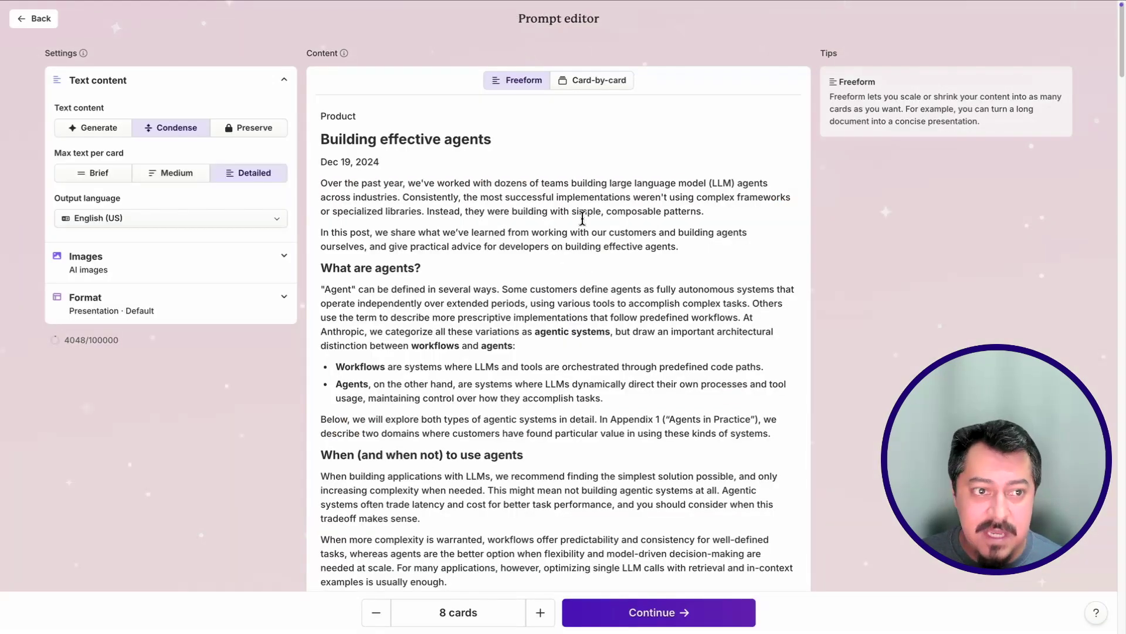
{"action": "scroll", "coordinate": [583, 218], "scroll_direction": "down", "scroll_amount": 10}
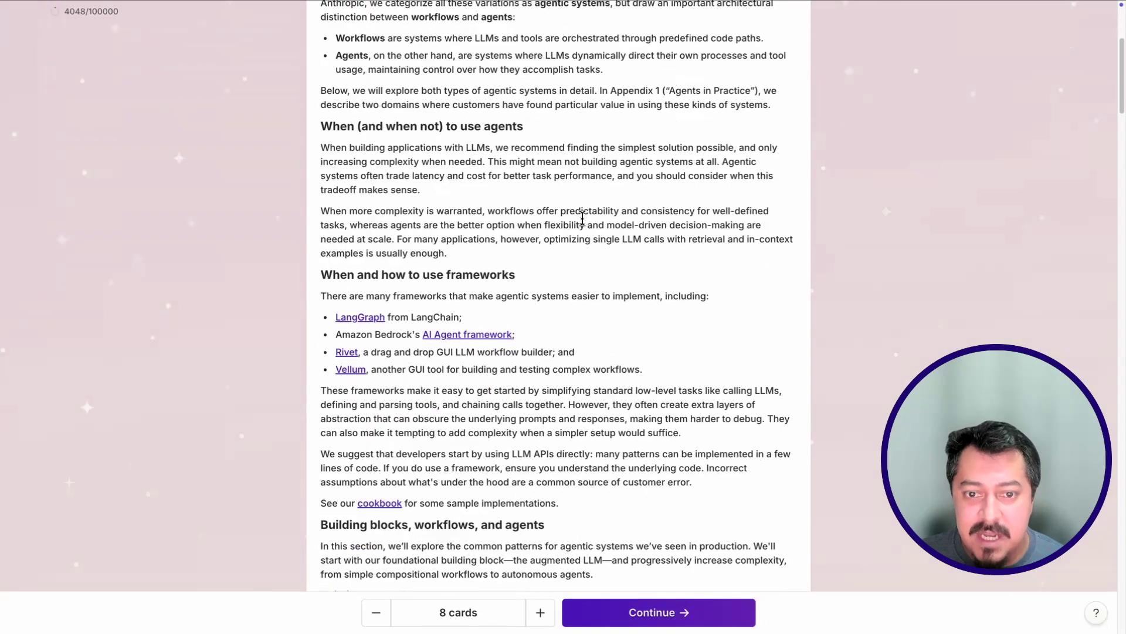
{"action": "scroll", "coordinate": [582, 219], "scroll_direction": "down", "scroll_amount": 5}
{"action": "scroll", "coordinate": [583, 218], "scroll_direction": "down", "scroll_amount": 20}
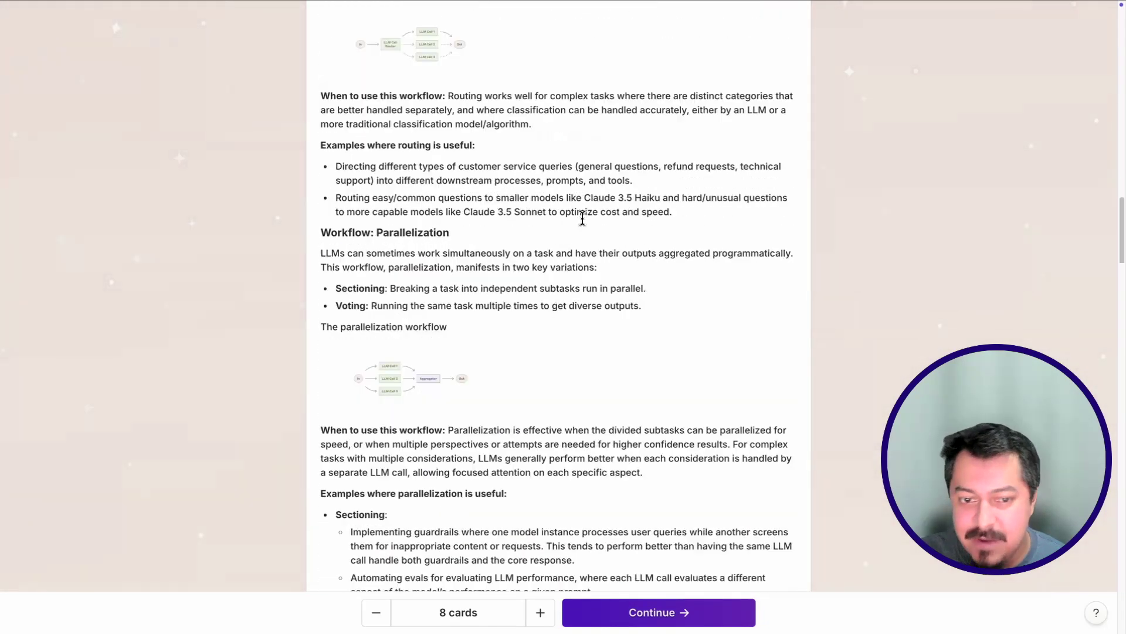
{"action": "scroll", "coordinate": [586, 217], "scroll_direction": "up", "scroll_amount": 20}
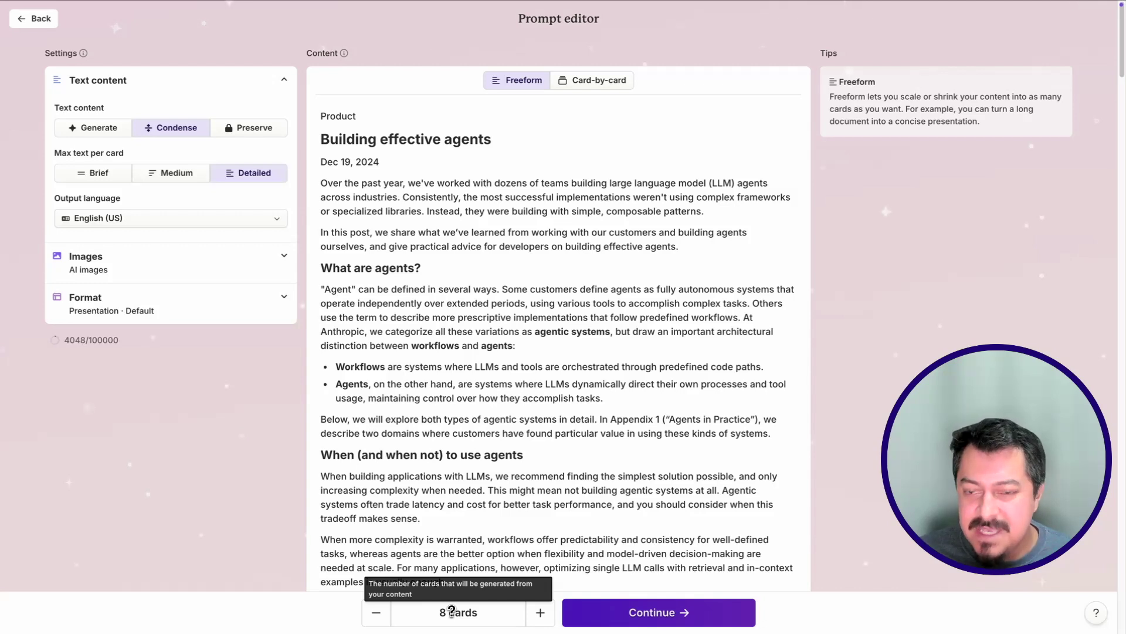
{"action": "left_click", "coordinate": [679, 620]}
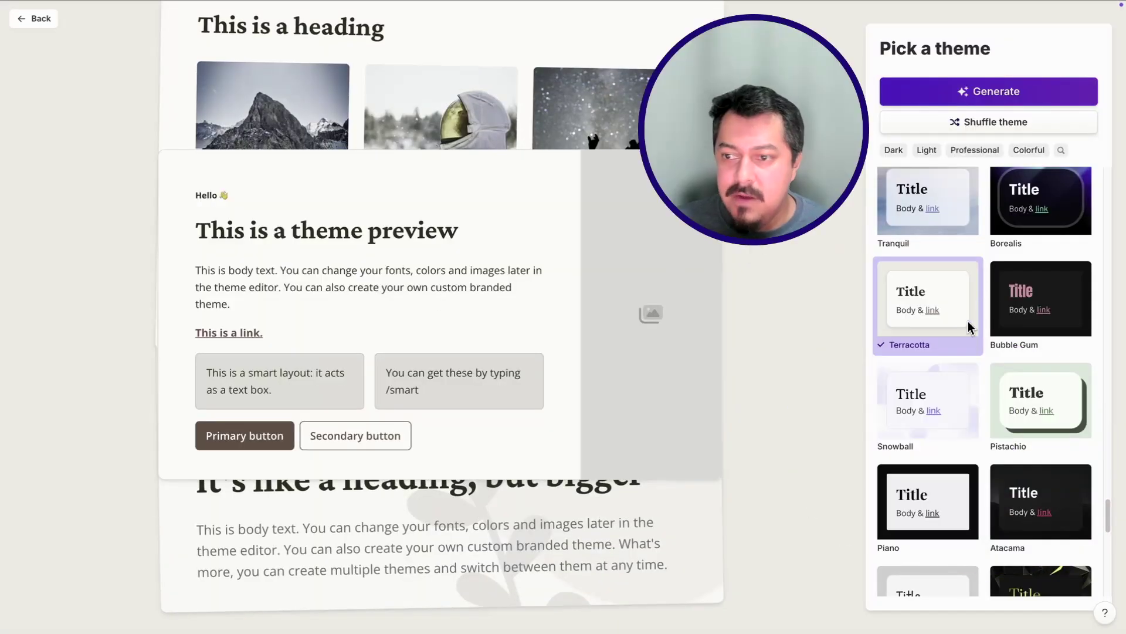
- Choose the Borealis theme and generate the presentation
{"action": "left_click", "coordinate": [1047, 310]}
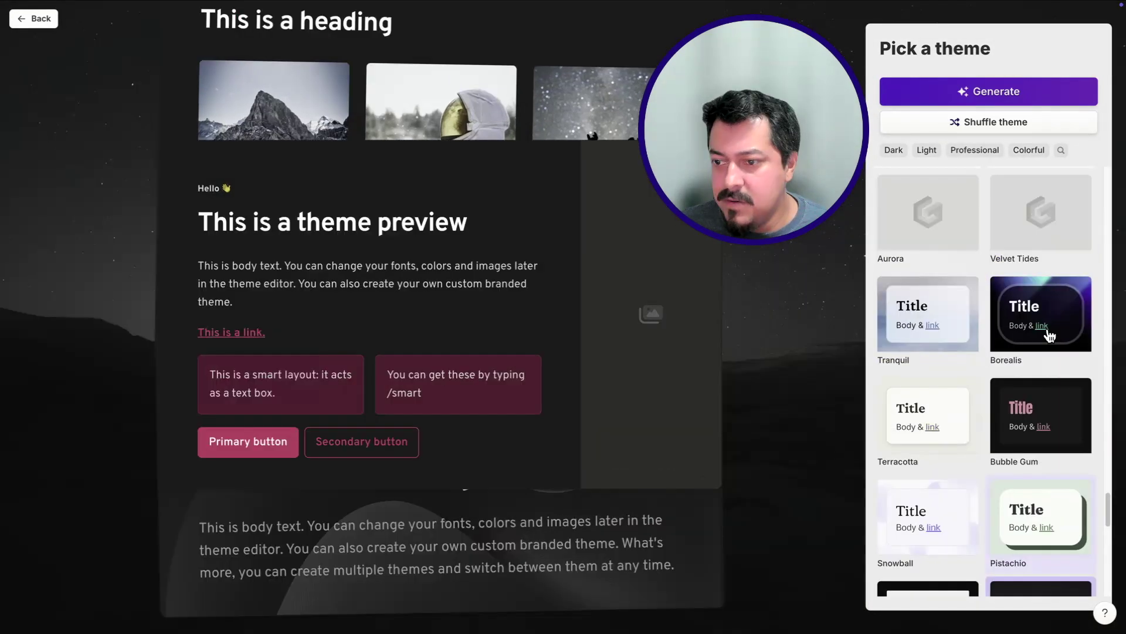
{"action": "left_click", "coordinate": [1050, 335]}
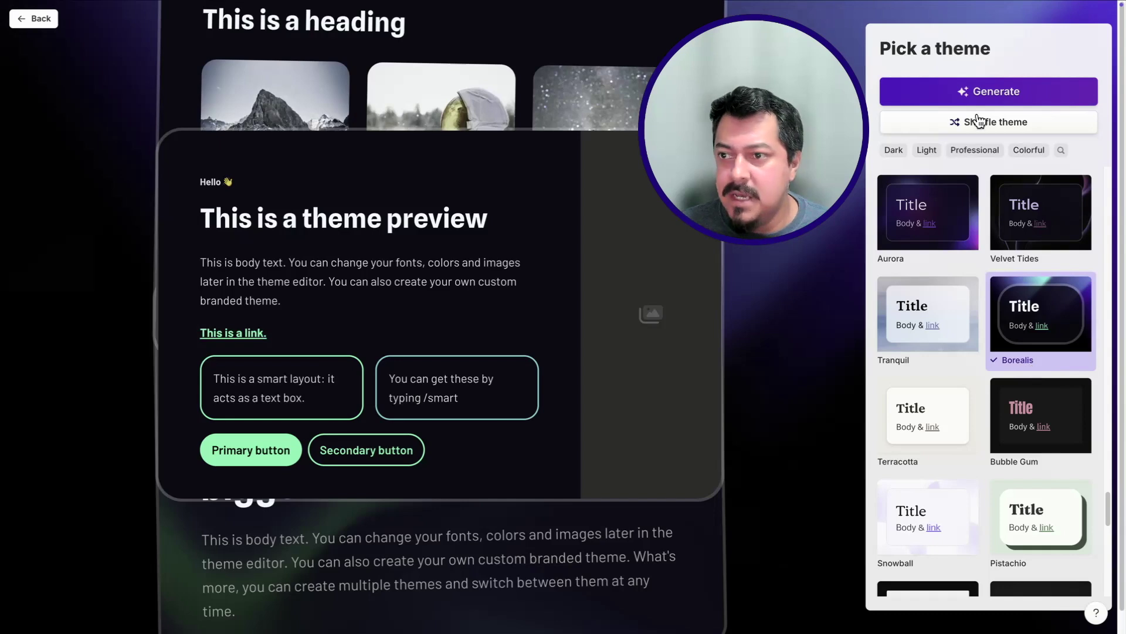
{"action": "left_click", "coordinate": [967, 92]}
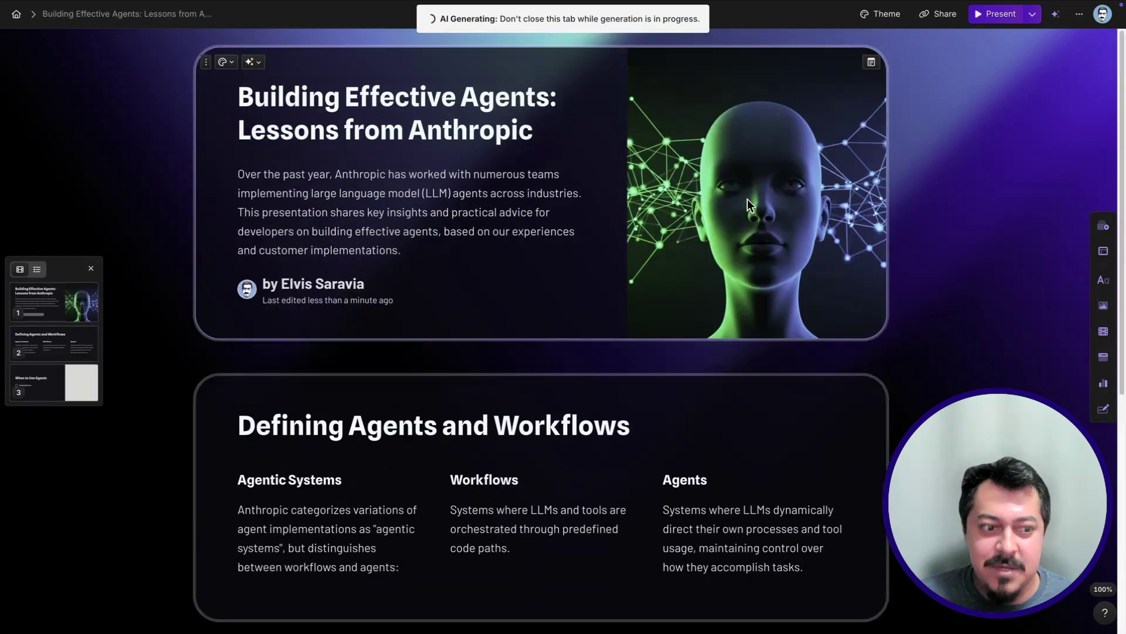
- Examine the generated title card with its image and the "Defining Agents and Workflows" card
{"action": "left_click", "coordinate": [792, 205]}
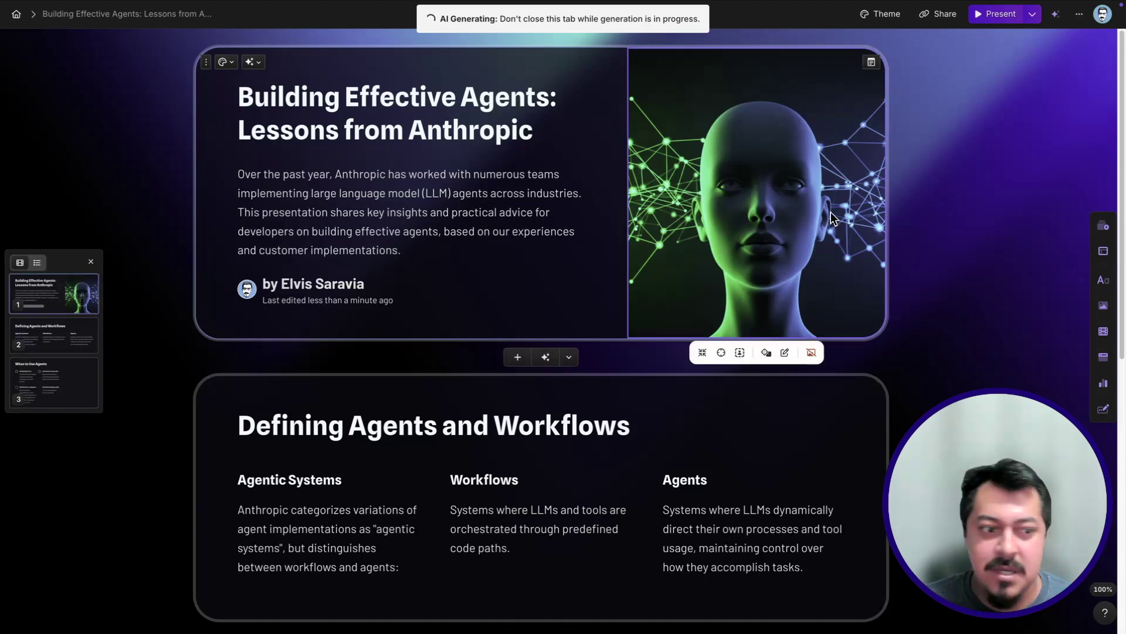
{"action": "scroll", "coordinate": [443, 209], "scroll_direction": "down", "scroll_amount": 2}
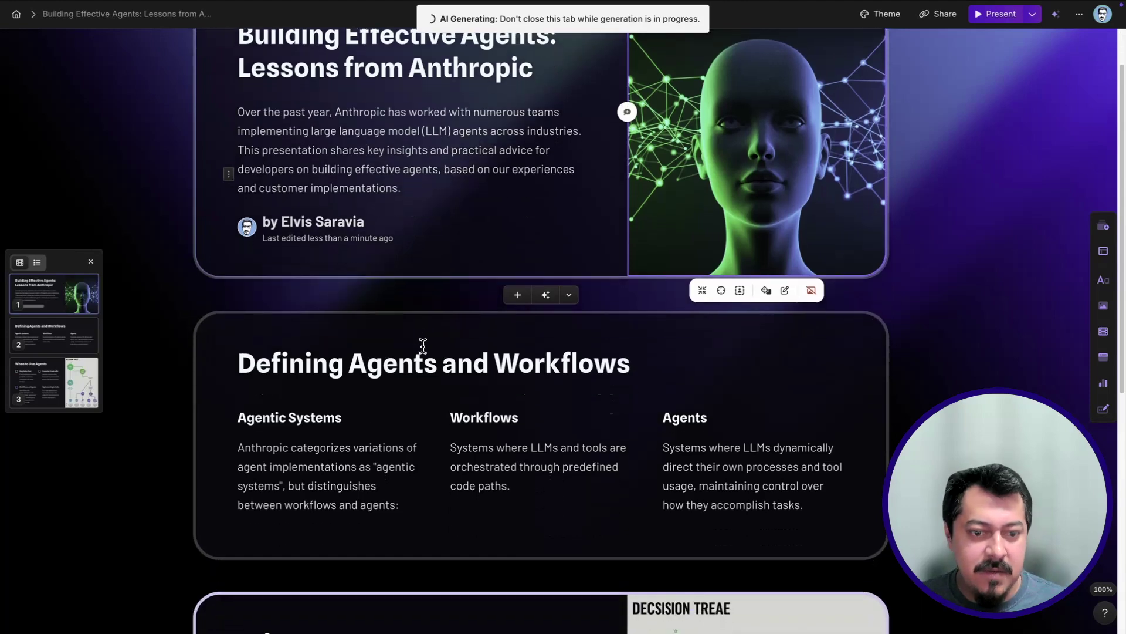
{"action": "scroll", "coordinate": [423, 343], "scroll_direction": "down", "scroll_amount": 5}
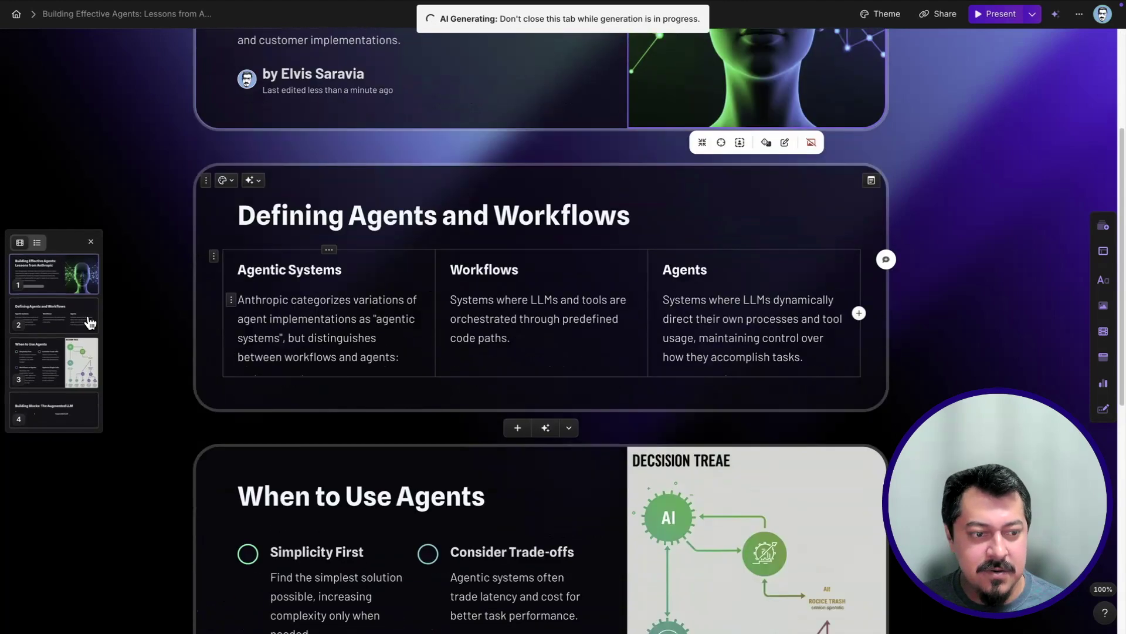
{"action": "scroll", "coordinate": [422, 276], "scroll_direction": "down", "scroll_amount": 2}
{"action": "scroll", "coordinate": [424, 278], "scroll_direction": "up", "scroll_amount": 6}
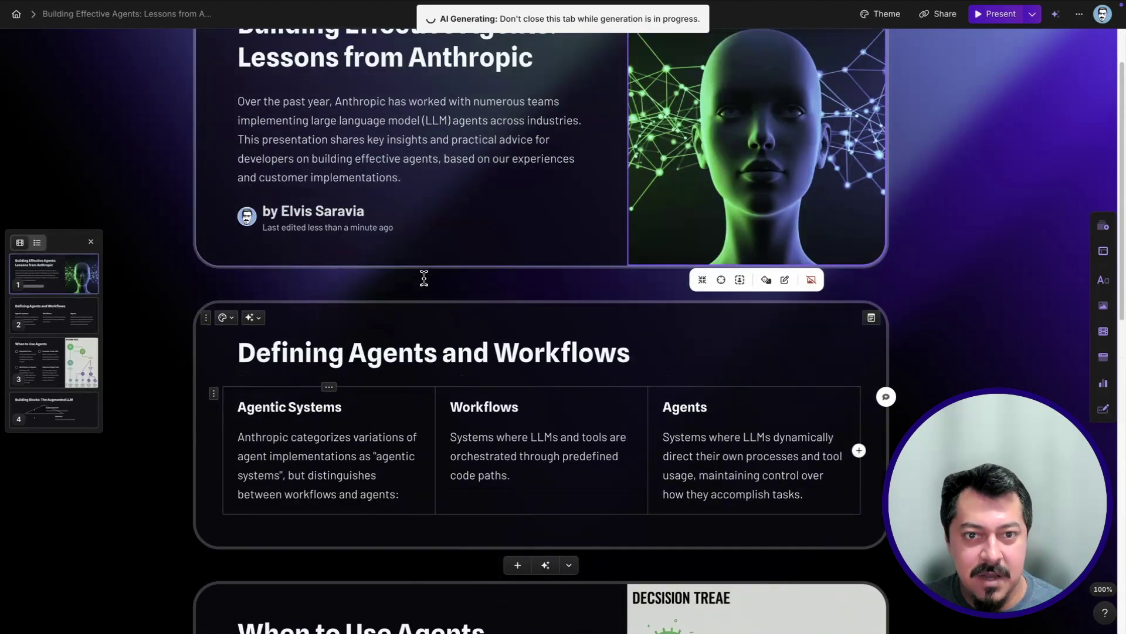
{"action": "scroll", "coordinate": [424, 278], "scroll_direction": "up", "scroll_amount": 2}
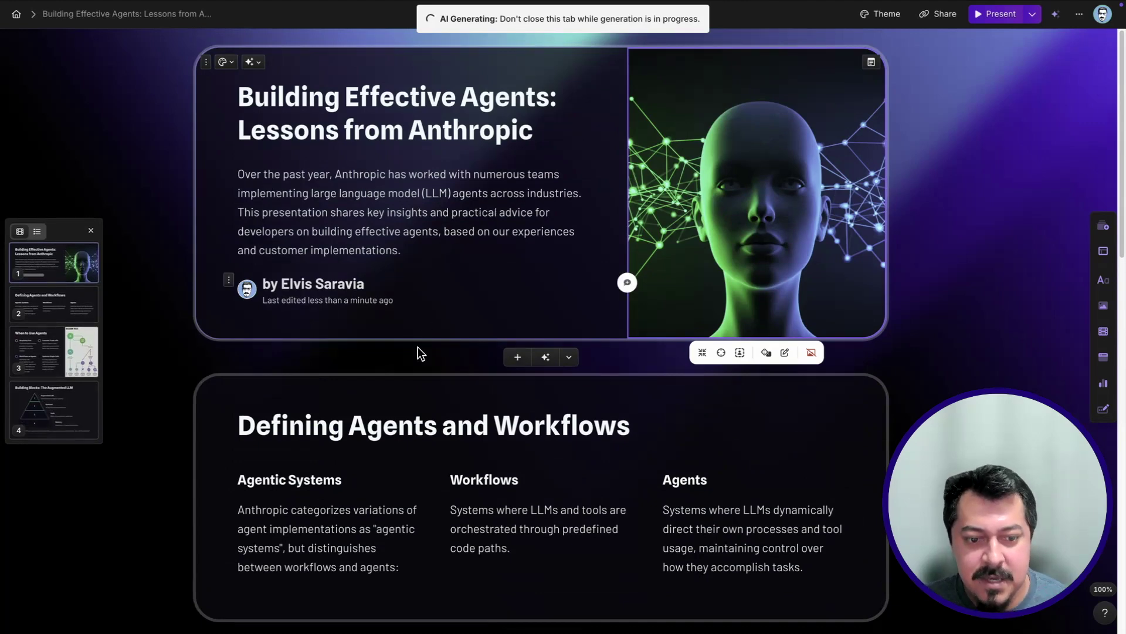
{"action": "scroll", "coordinate": [420, 352], "scroll_direction": "down", "scroll_amount": 2}
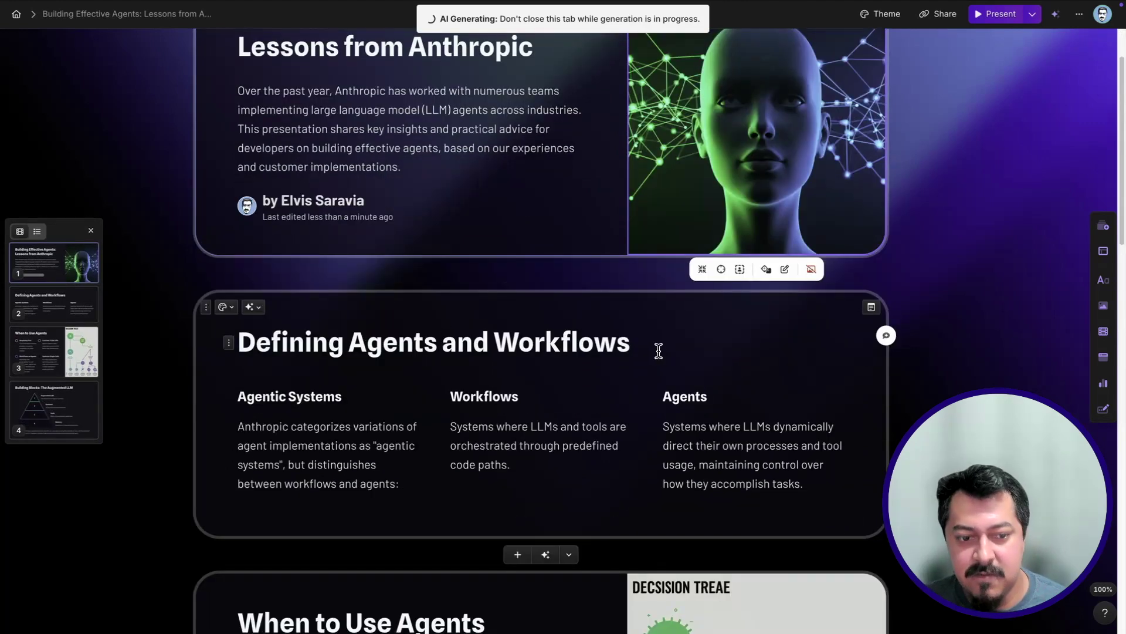
{"action": "scroll", "coordinate": [658, 350], "scroll_direction": "down", "scroll_amount": 2}
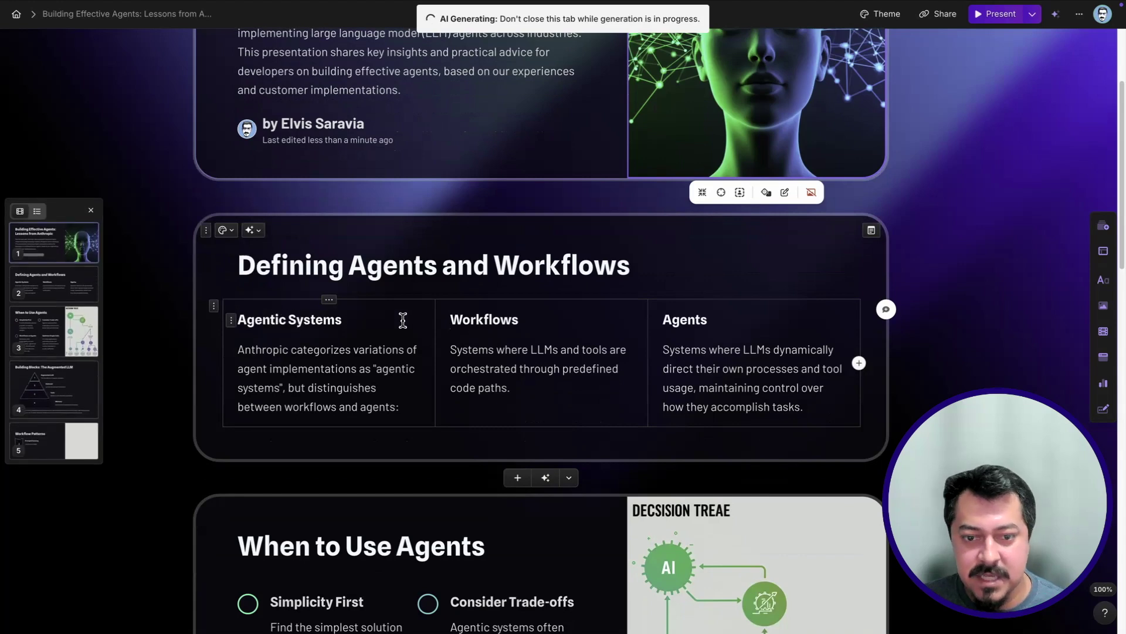
{"action": "scroll", "coordinate": [539, 359], "scroll_direction": "down", "scroll_amount": 4}
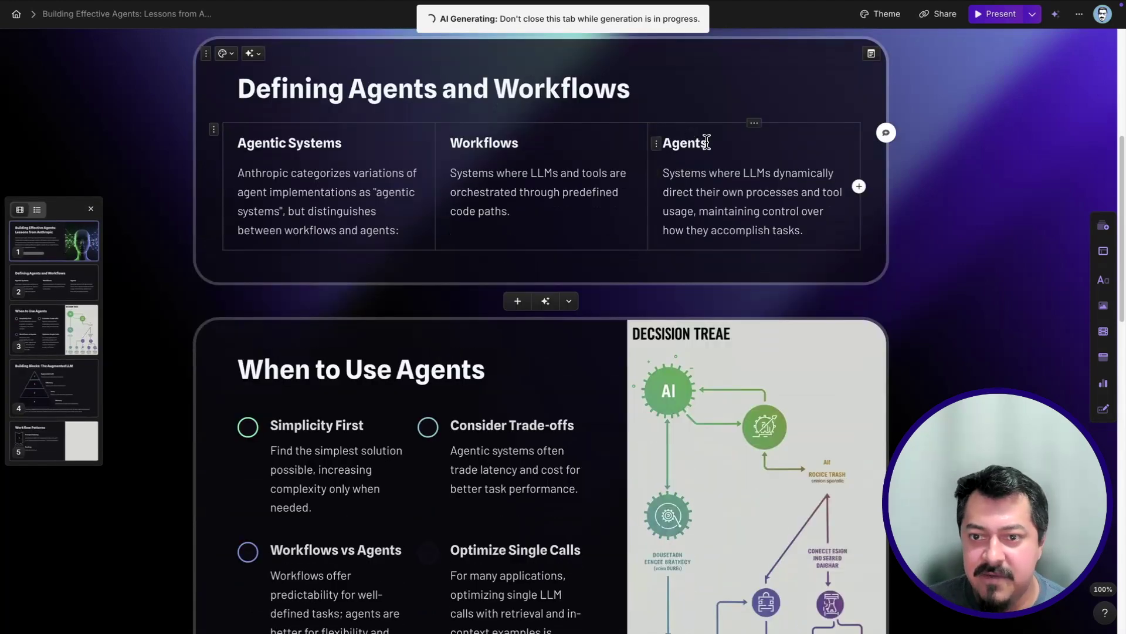
- Examine the remaining generated cards from "When to Use Agents" through "Key Takeaways for Building Effective Agents"
{"action": "scroll", "coordinate": [323, 378], "scroll_direction": "down", "scroll_amount": 4}
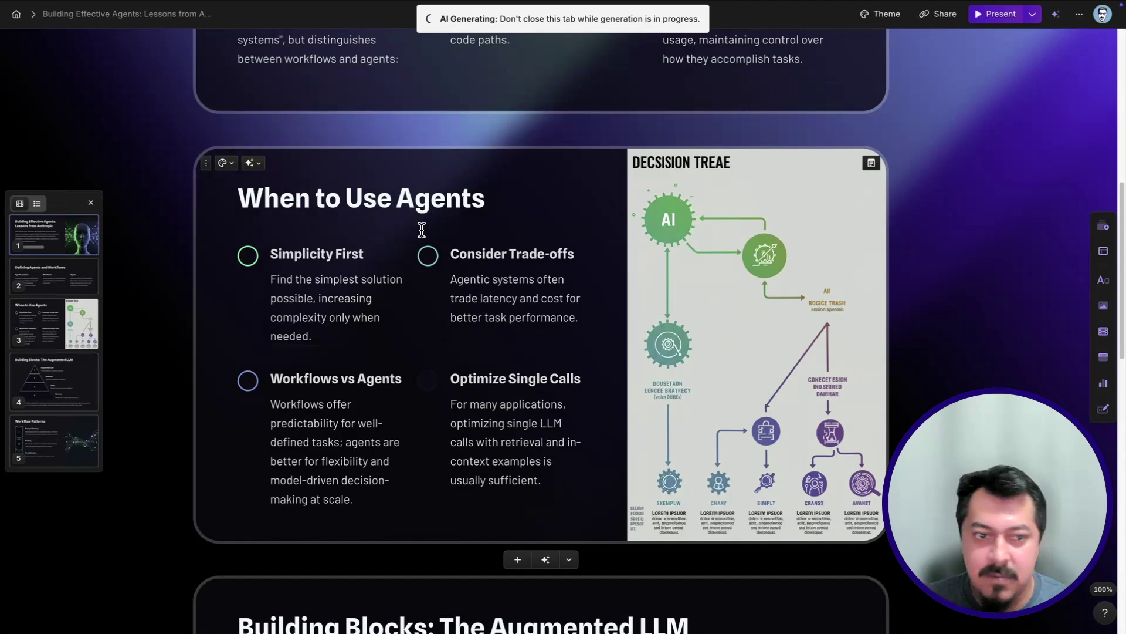
{"action": "scroll", "coordinate": [388, 328], "scroll_direction": "down", "scroll_amount": 1}
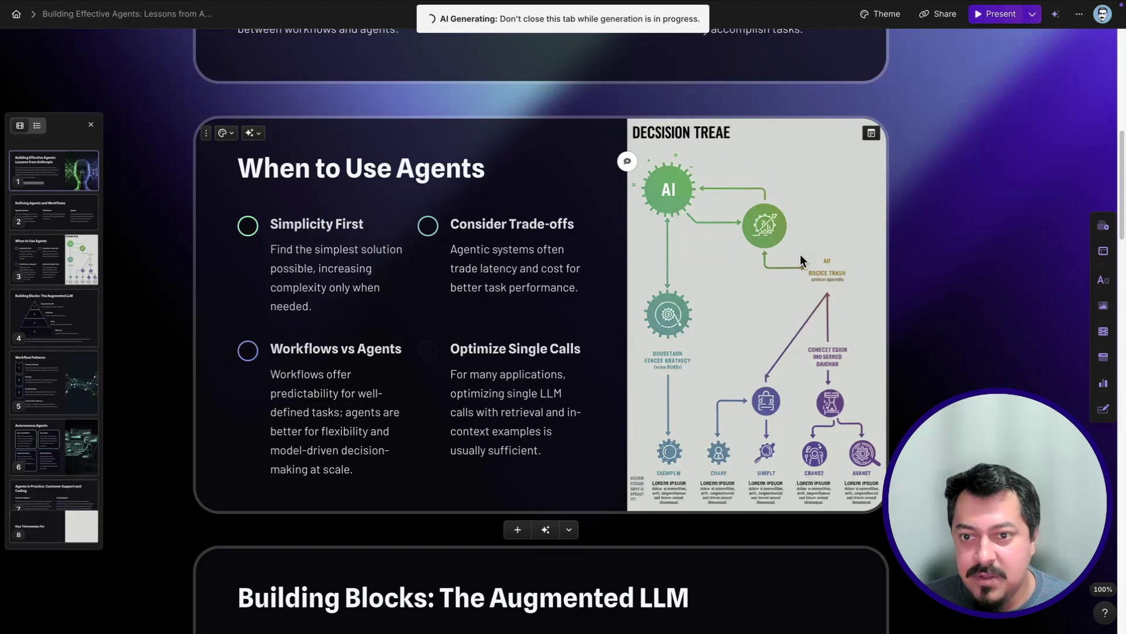
{"action": "scroll", "coordinate": [801, 258], "scroll_direction": "down", "scroll_amount": 1}
{"action": "scroll", "coordinate": [802, 254], "scroll_direction": "down", "scroll_amount": 5}
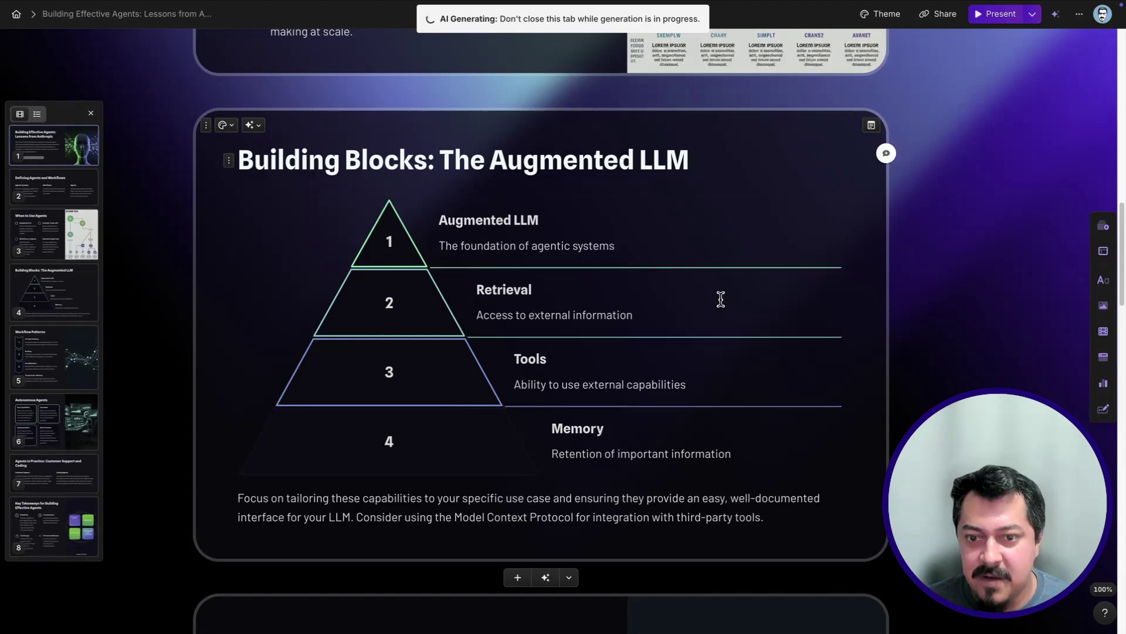
{"action": "scroll", "coordinate": [720, 299], "scroll_direction": "down", "scroll_amount": 3}
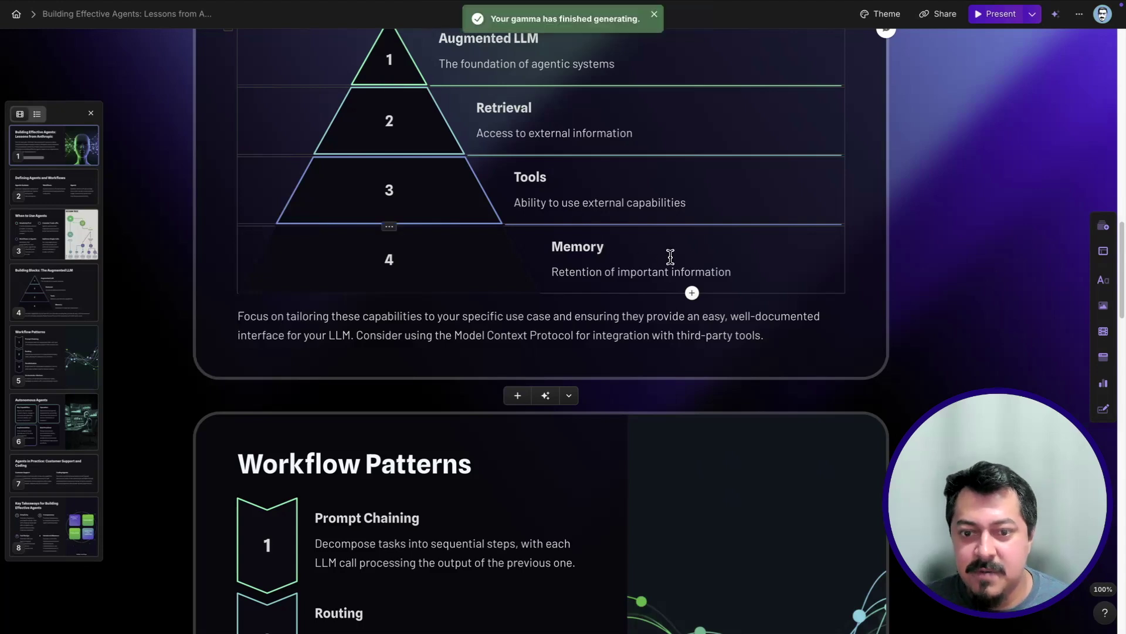
{"action": "scroll", "coordinate": [673, 254], "scroll_direction": "down", "scroll_amount": 5}
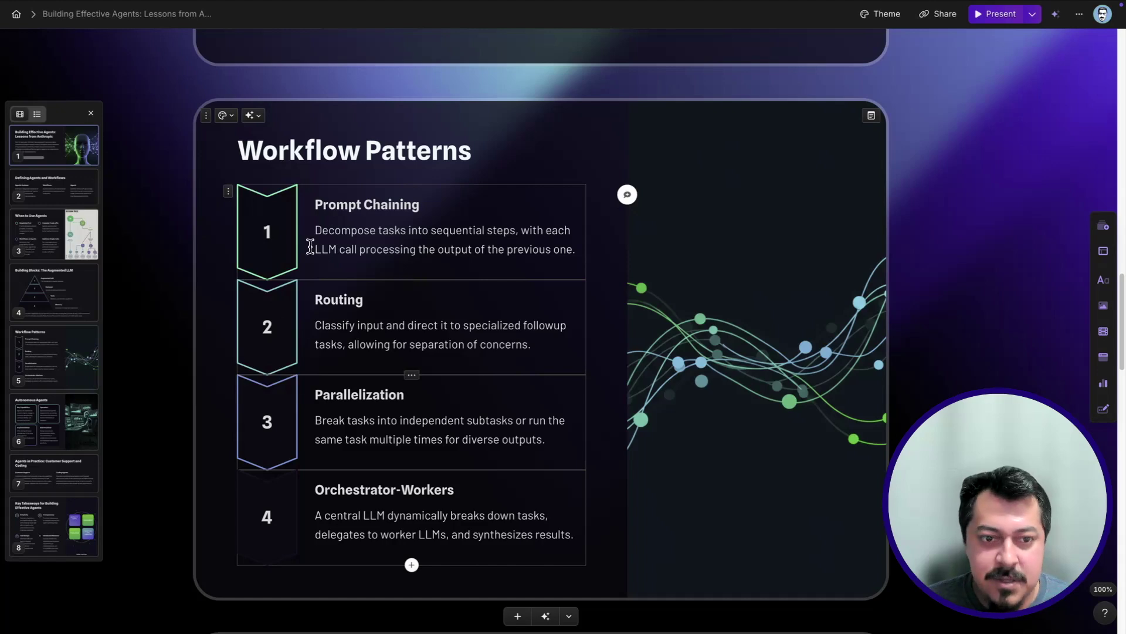
{"action": "scroll", "coordinate": [409, 403], "scroll_direction": "down", "scroll_amount": 1}
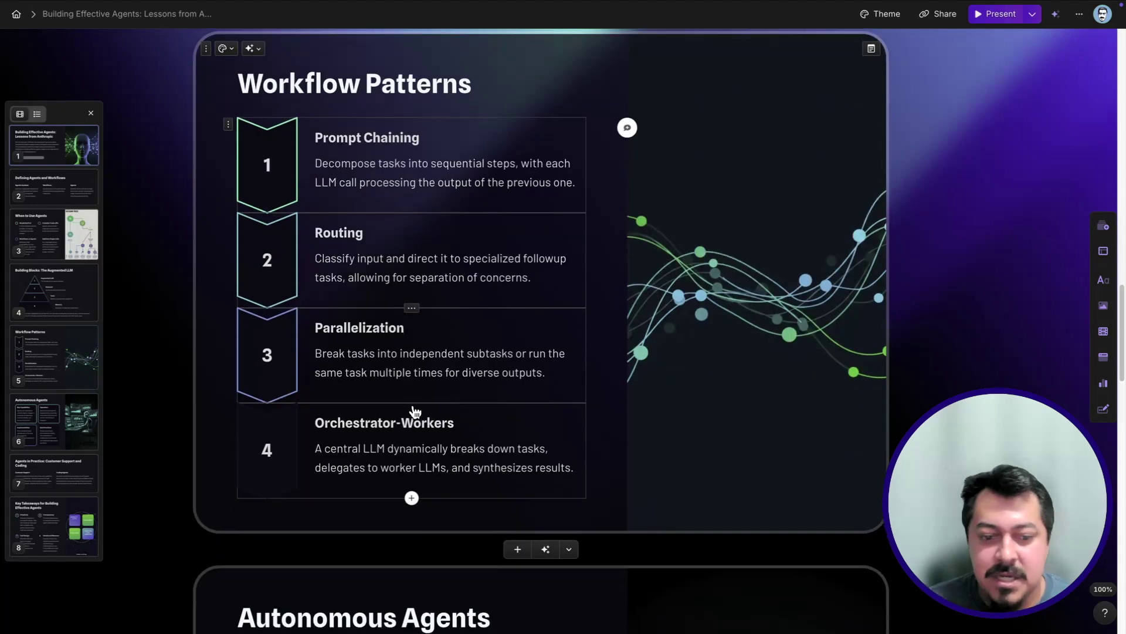
{"action": "scroll", "coordinate": [547, 402], "scroll_direction": "down", "scroll_amount": 5}
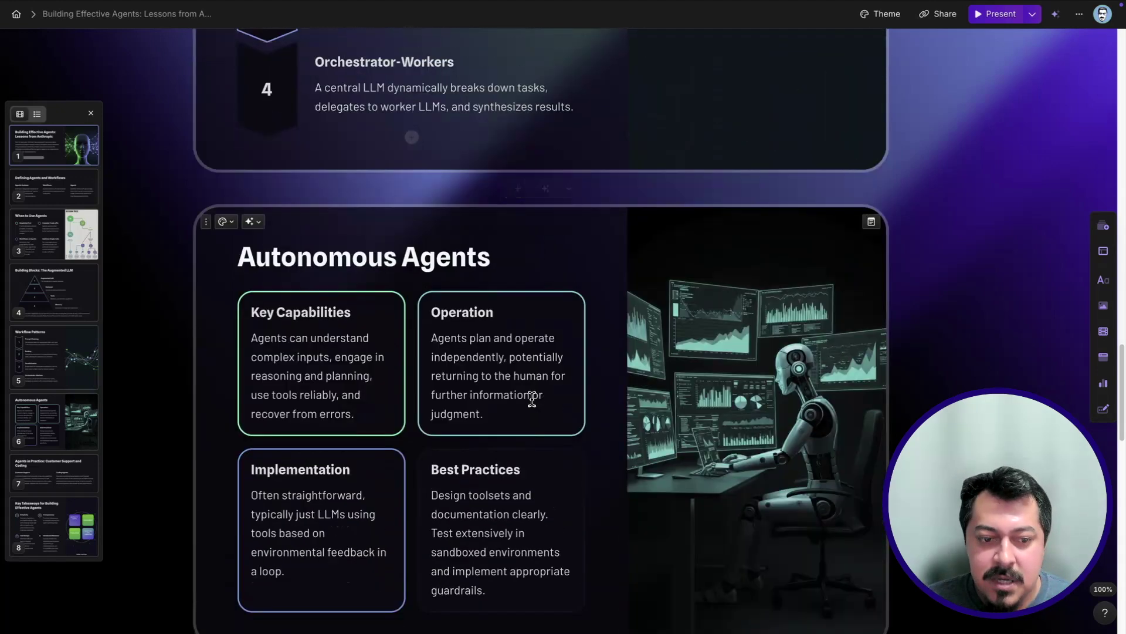
{"action": "scroll", "coordinate": [478, 345], "scroll_direction": "down", "scroll_amount": 3}
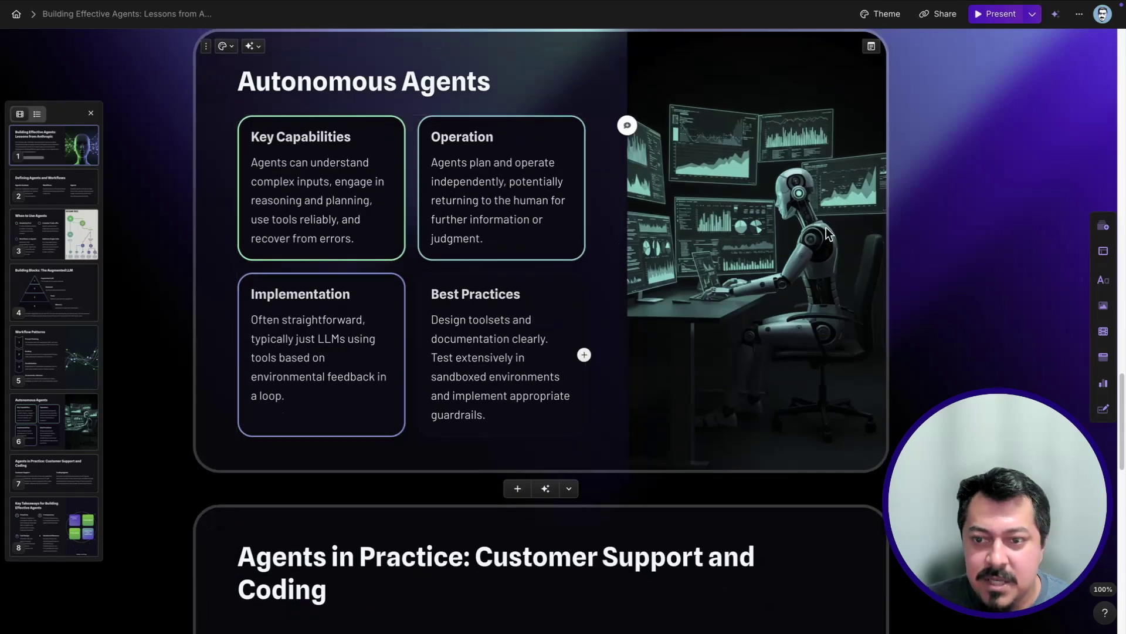
{"action": "scroll", "coordinate": [506, 344], "scroll_direction": "down", "scroll_amount": 6}
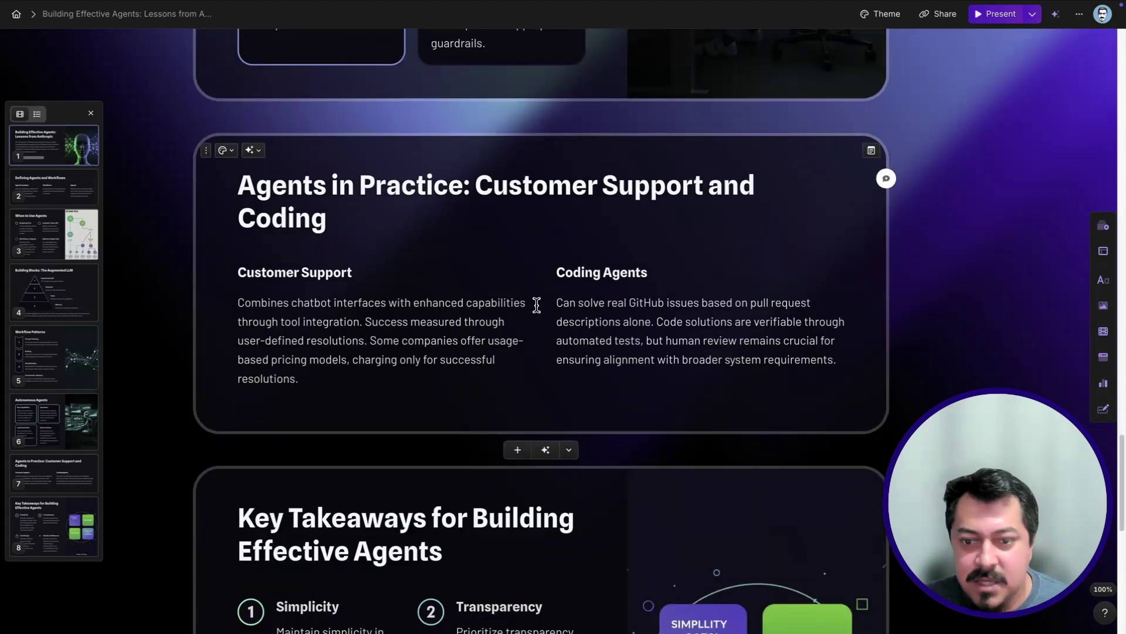
{"action": "scroll", "coordinate": [656, 334], "scroll_direction": "down", "scroll_amount": 6}
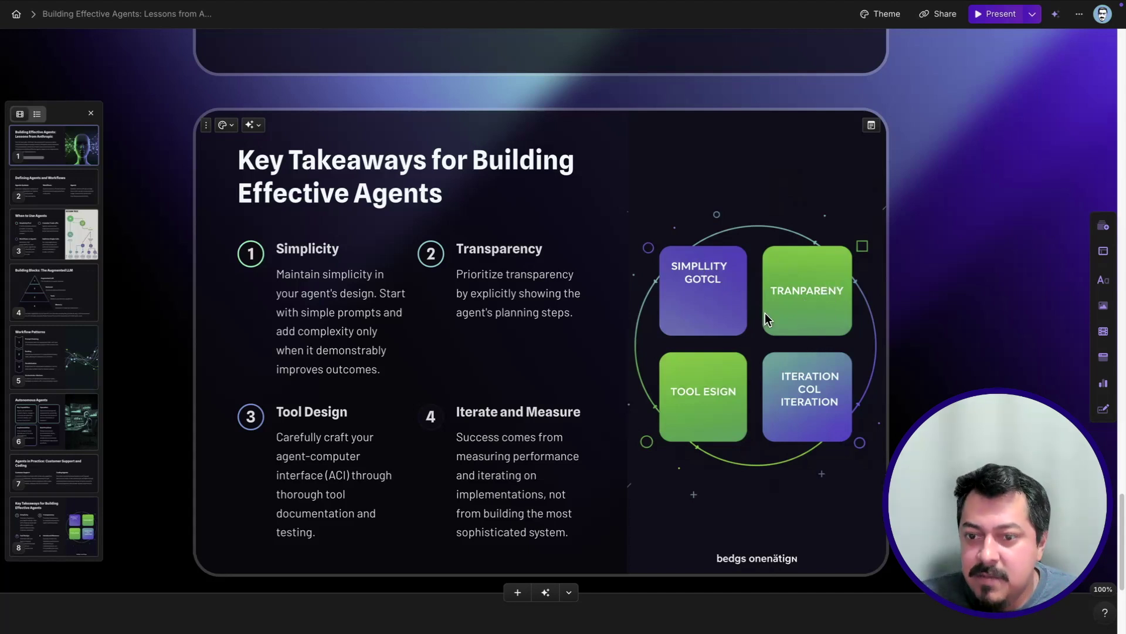
- Review the opening cards again, from "When to Use Agents" back to the title card
{"action": "scroll", "coordinate": [711, 314], "scroll_direction": "up", "scroll_amount": 20}
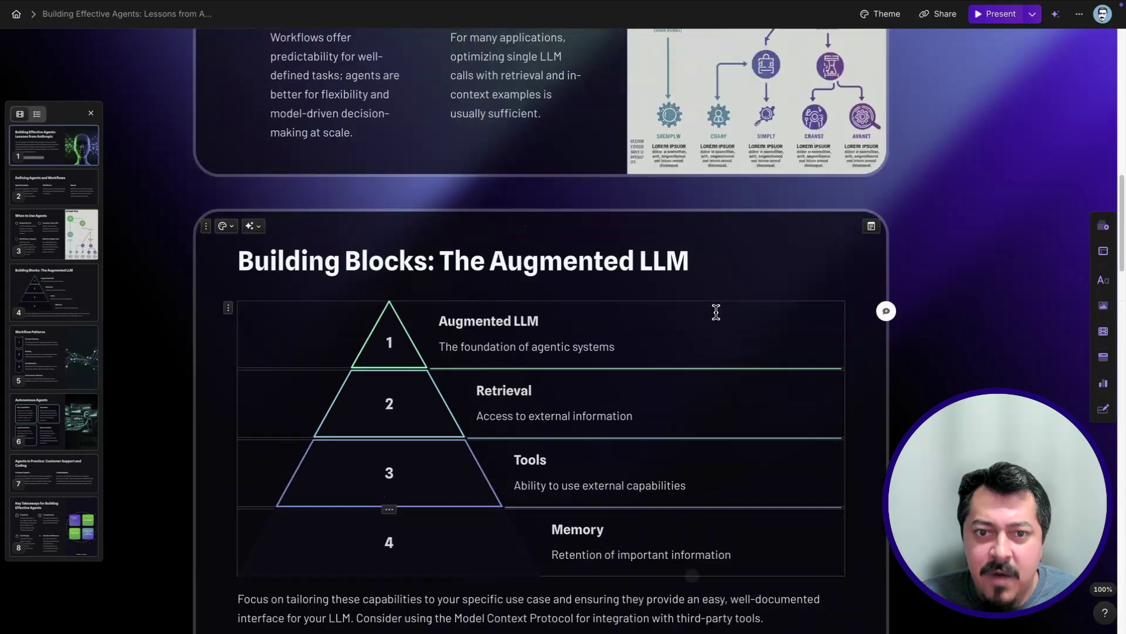
{"action": "scroll", "coordinate": [716, 311], "scroll_direction": "up", "scroll_amount": 5}
{"action": "scroll", "coordinate": [718, 309], "scroll_direction": "up", "scroll_amount": 4}
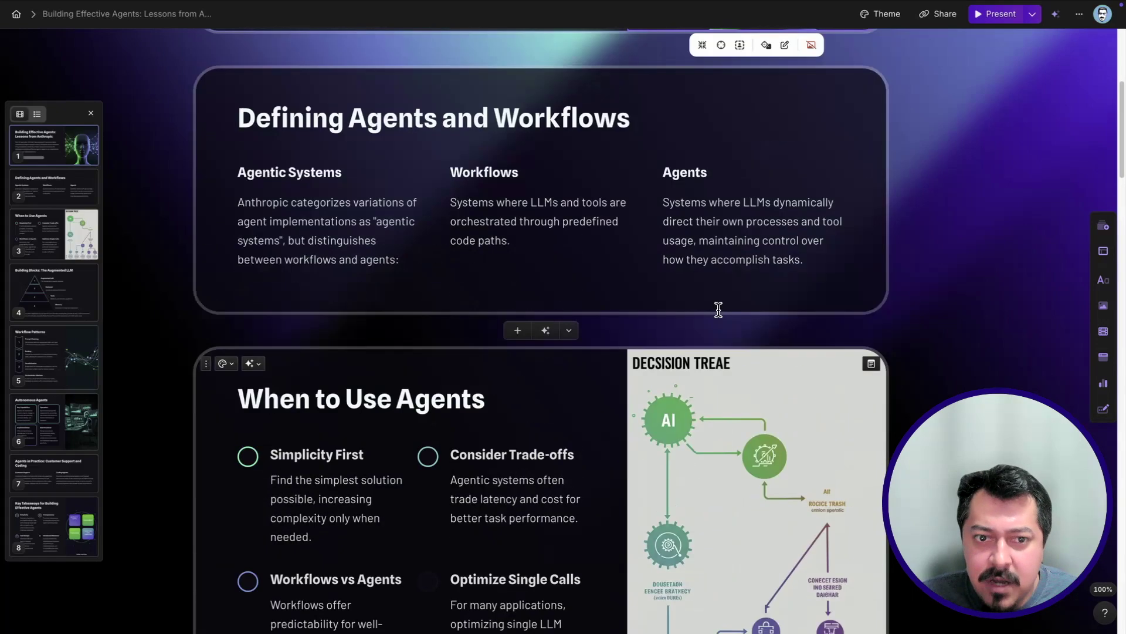
{"action": "scroll", "coordinate": [718, 309], "scroll_direction": "down", "scroll_amount": 4}
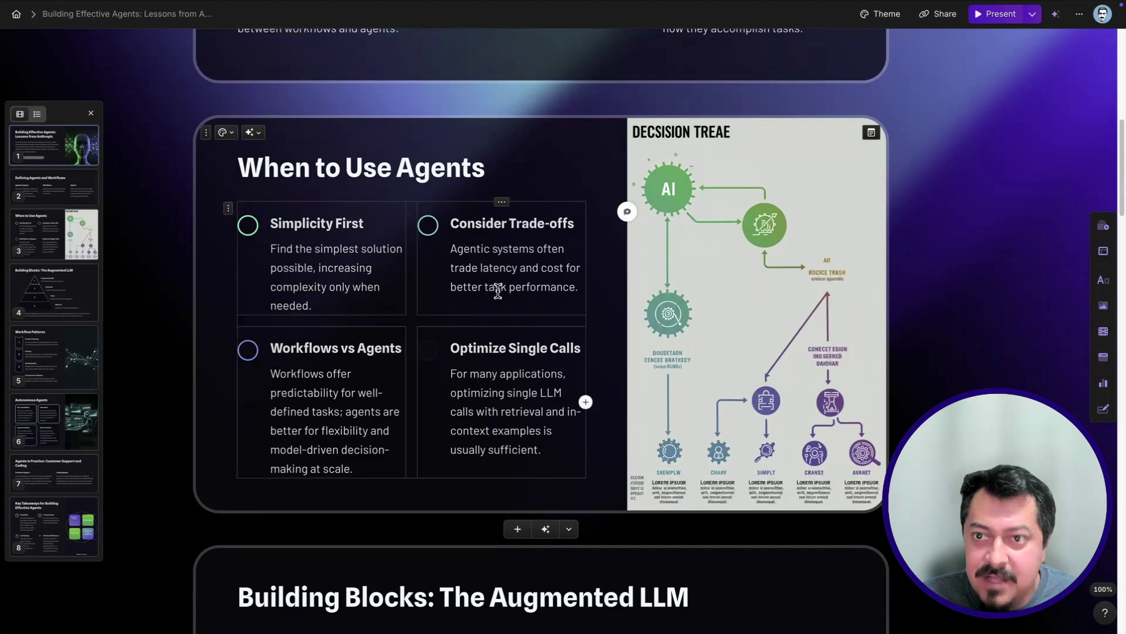
{"action": "scroll", "coordinate": [495, 291], "scroll_direction": "up", "scroll_amount": 6}
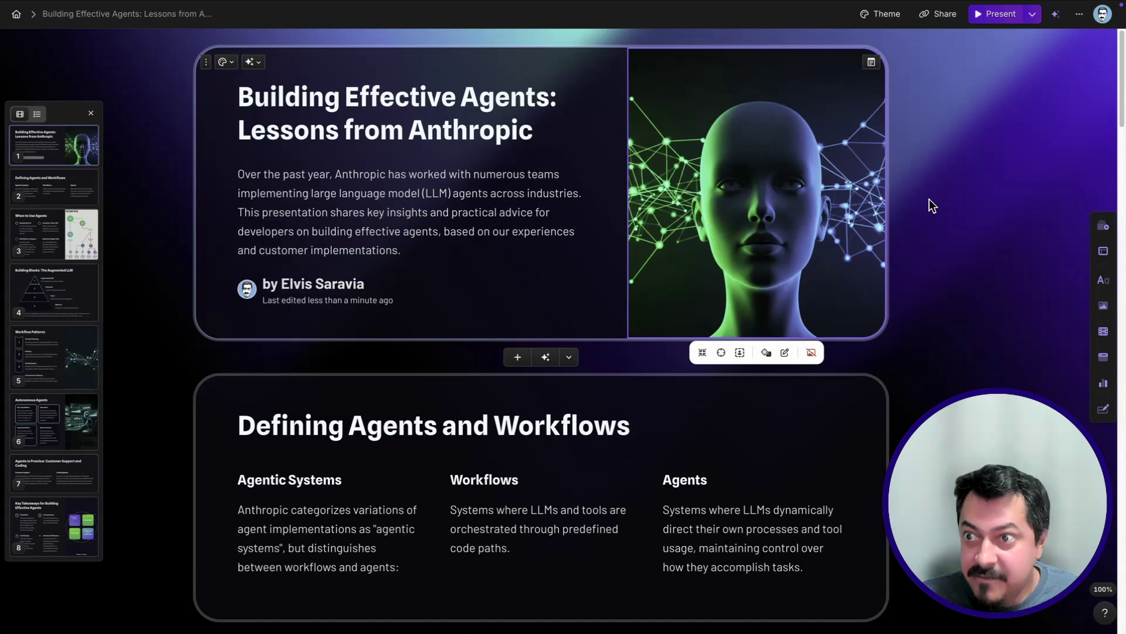
- Add a blank card between the "Workflow Patterns" and "Autonomous Agents" cards
{"action": "scroll", "coordinate": [289, 198], "scroll_direction": "down", "scroll_amount": 8}
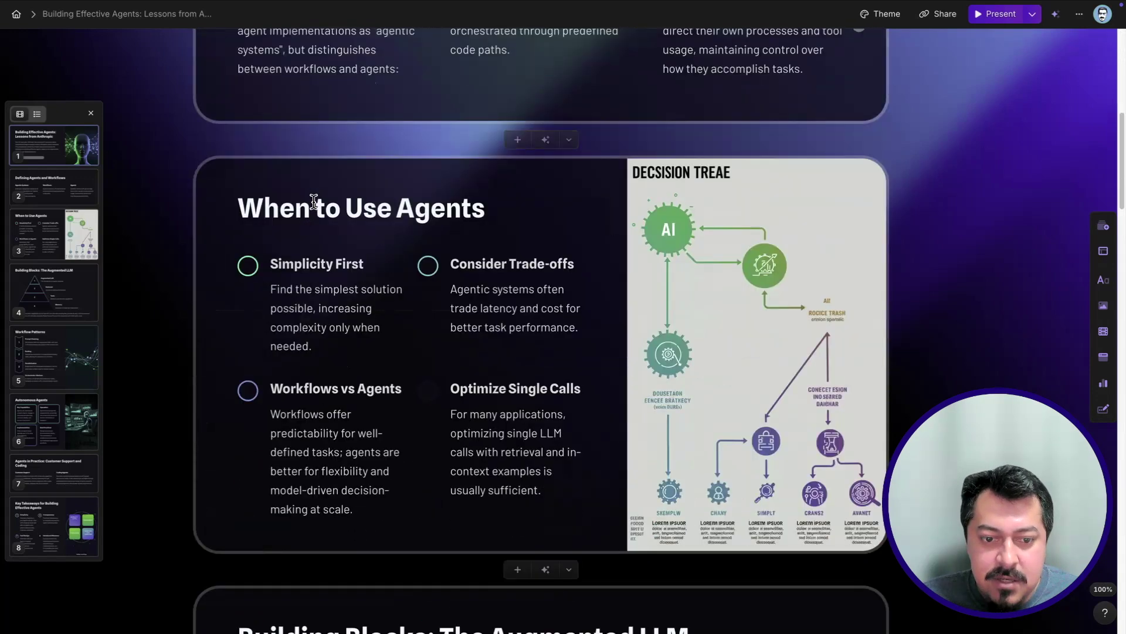
{"action": "scroll", "coordinate": [314, 201], "scroll_direction": "down", "scroll_amount": 10}
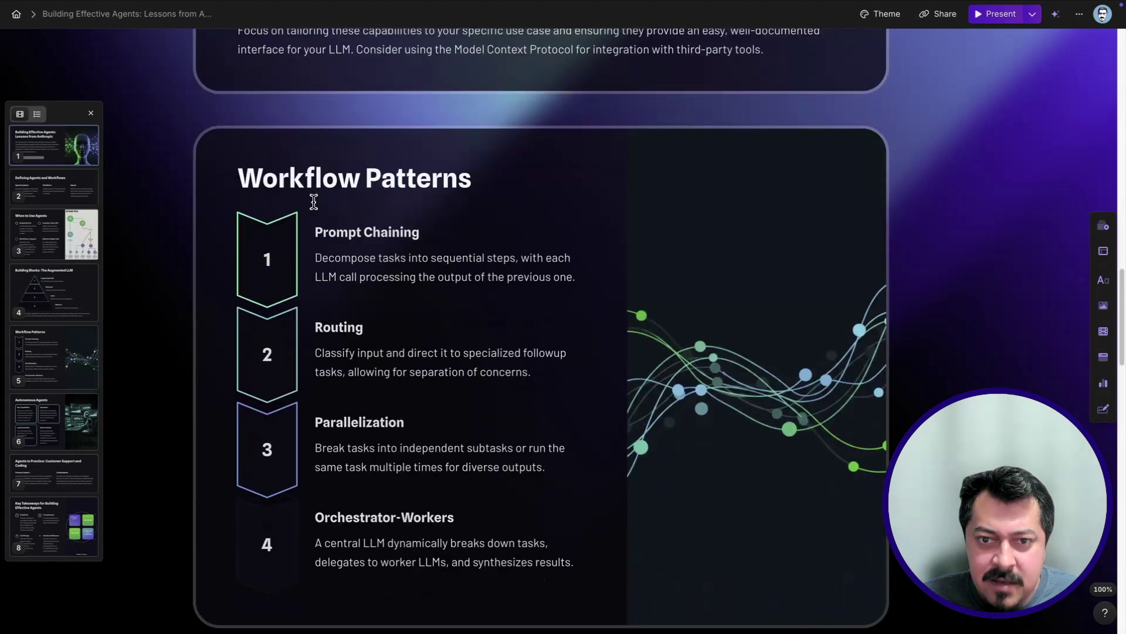
{"action": "scroll", "coordinate": [314, 201], "scroll_direction": "down", "scroll_amount": 1}
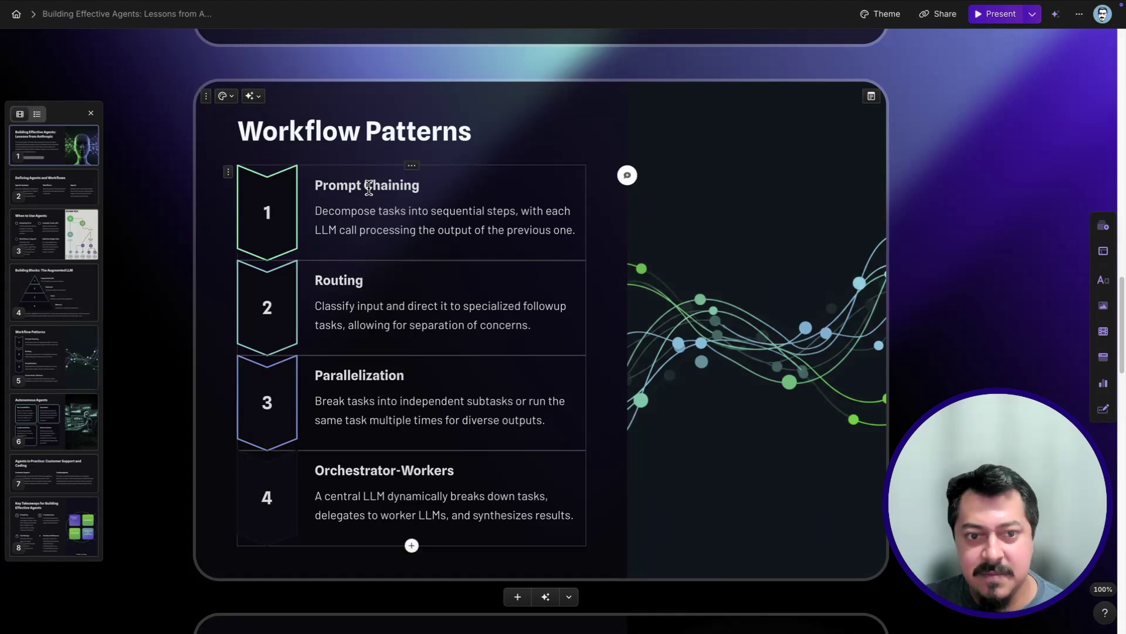
{"action": "scroll", "coordinate": [435, 364], "scroll_direction": "down", "scroll_amount": 1}
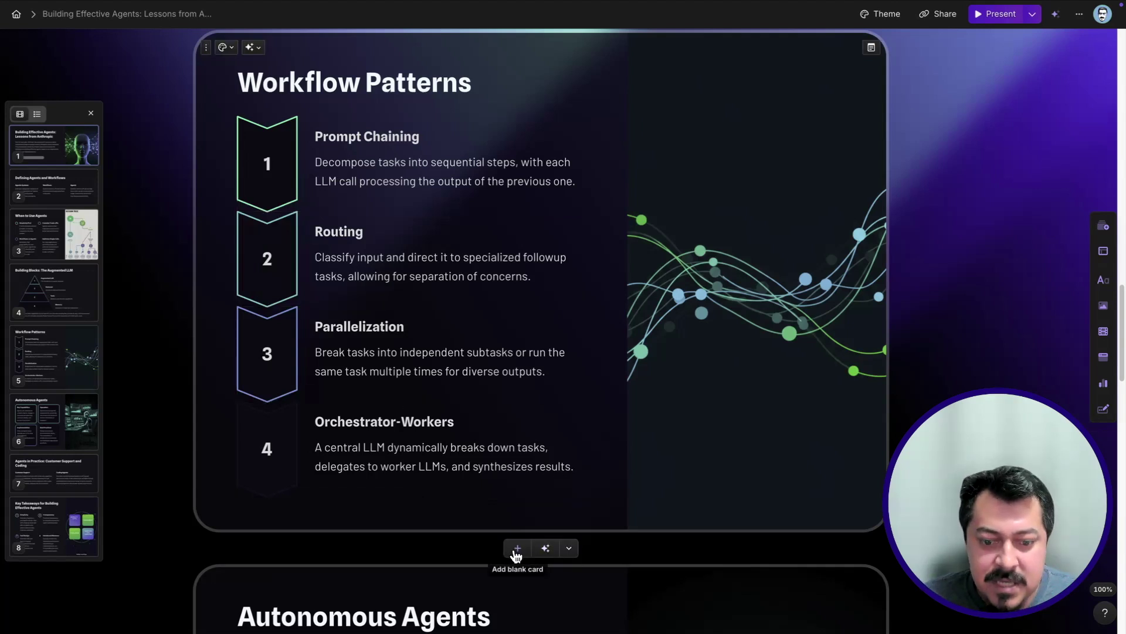
{"action": "scroll", "coordinate": [453, 370], "scroll_direction": "down", "scroll_amount": 1}
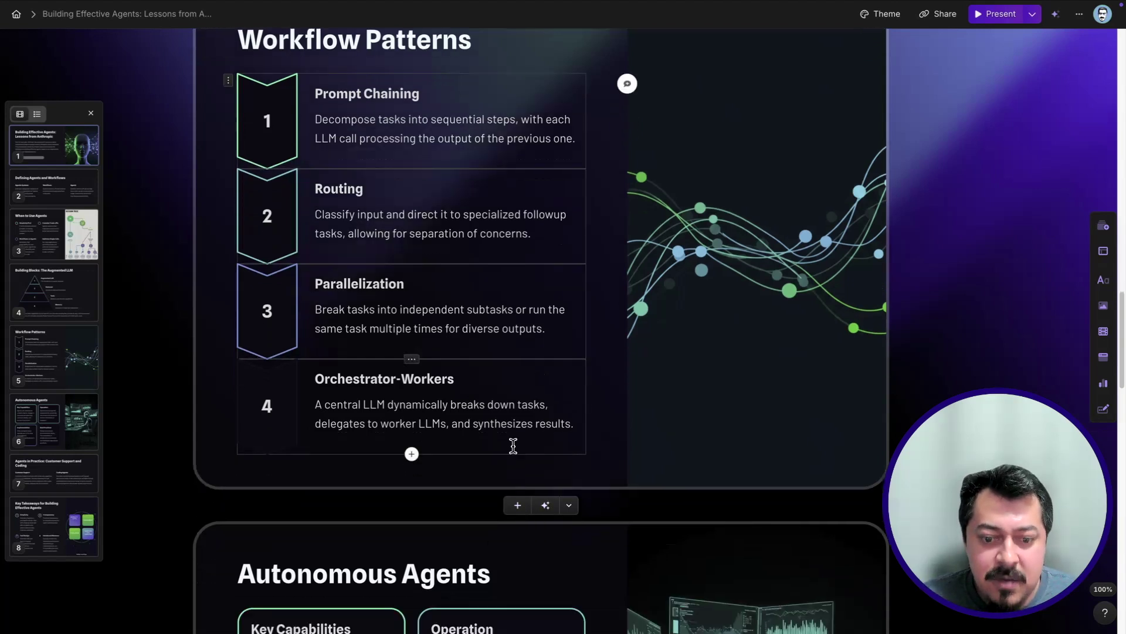
{"action": "left_click", "coordinate": [519, 507]}
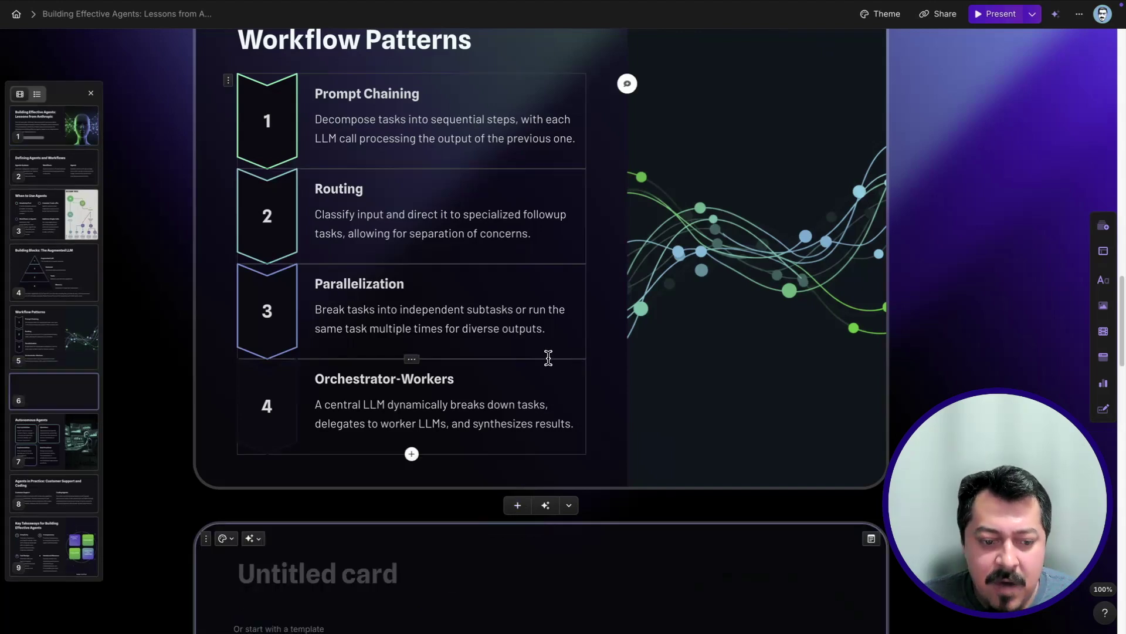
{"action": "scroll", "coordinate": [548, 357], "scroll_direction": "down", "scroll_amount": 5}
- Switch to the Anthropic article in the browser and find its "Workflow: Prompt chaining" section
{"action": "key", "text": "ctrl+Tab"}
{"action": "scroll", "coordinate": [644, 417], "scroll_direction": "down", "scroll_amount": 15}
{"action": "scroll", "coordinate": [644, 417], "scroll_direction": "up", "scroll_amount": 9}
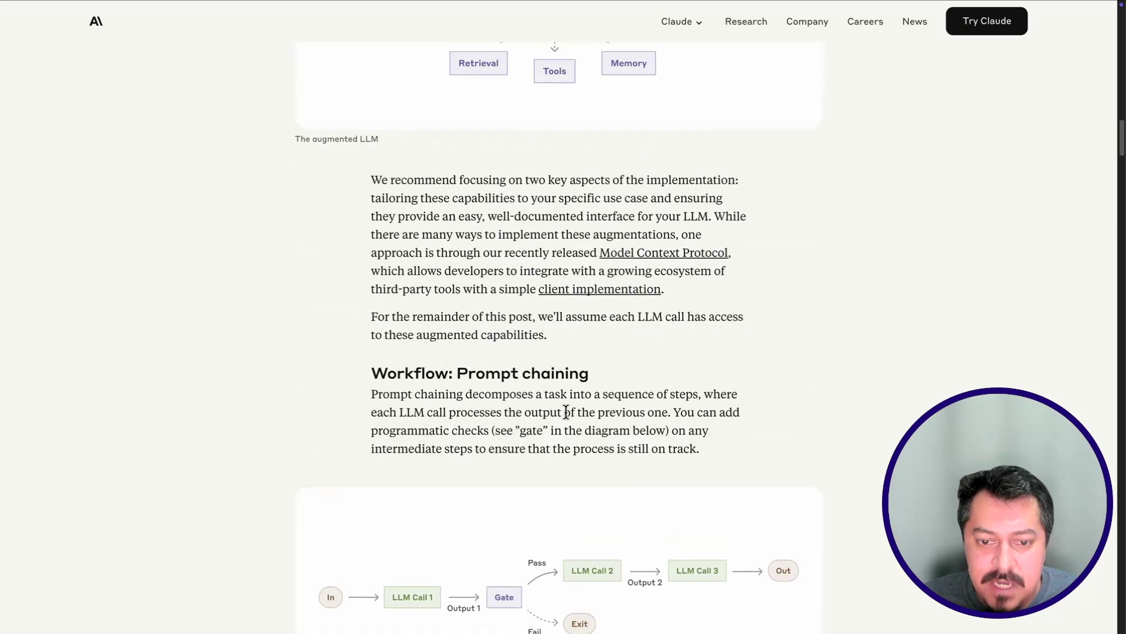
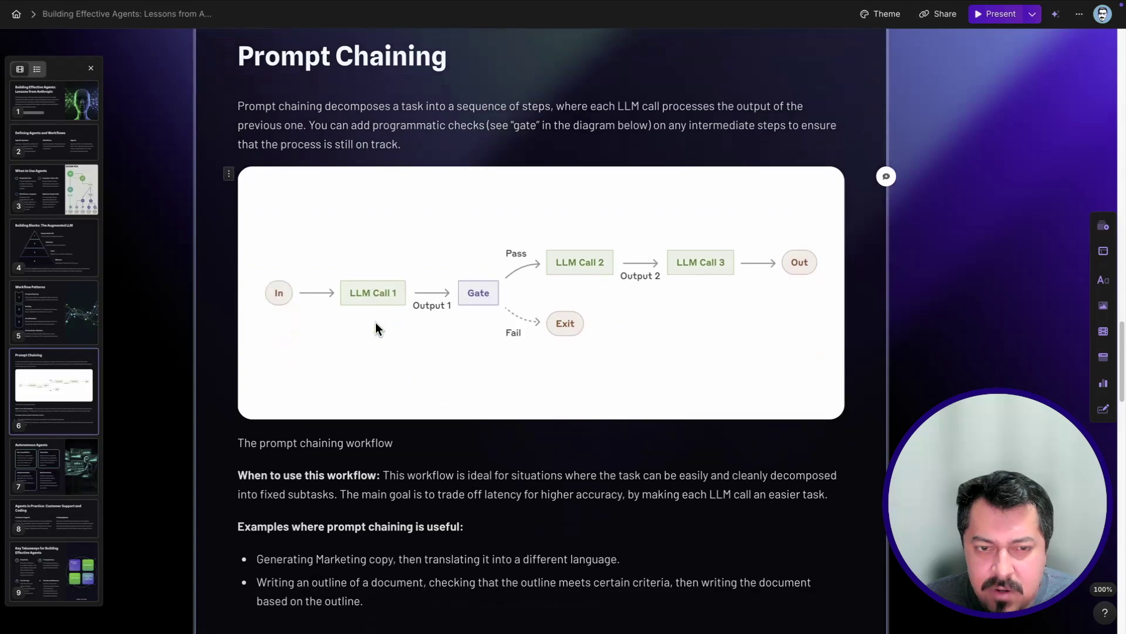
- Have the AI simplify the language of the whole "Prompt Chaining" card
{"action": "scroll", "coordinate": [386, 319], "scroll_direction": "down", "scroll_amount": 1}
{"action": "scroll", "coordinate": [386, 320], "scroll_direction": "up", "scroll_amount": 3}
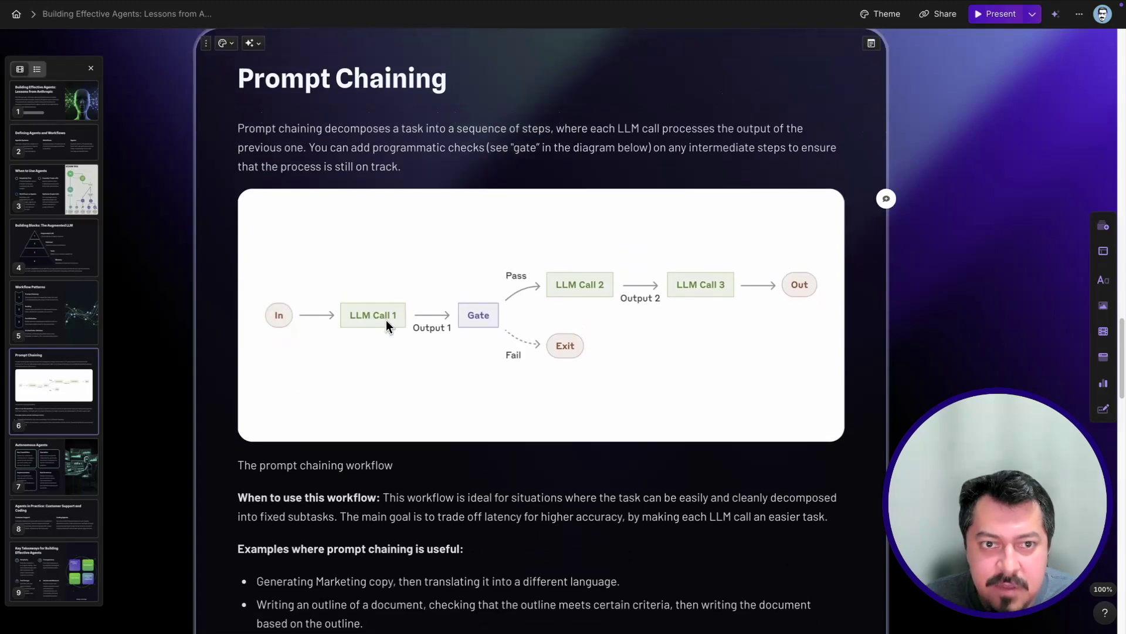
{"action": "scroll", "coordinate": [386, 327], "scroll_direction": "down", "scroll_amount": 1}
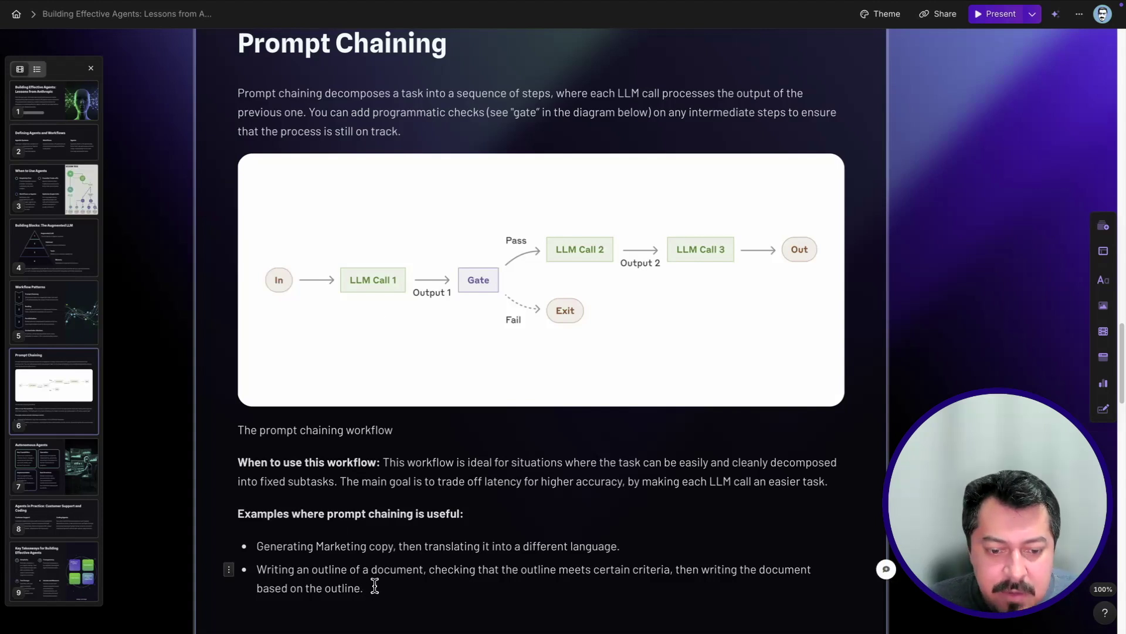
{"action": "left_click_drag", "start_coordinate": [373, 589], "coordinate": [247, 103]}
{"action": "scroll", "coordinate": [246, 103], "scroll_direction": "up", "scroll_amount": 2}
{"action": "left_click", "coordinate": [252, 116]}
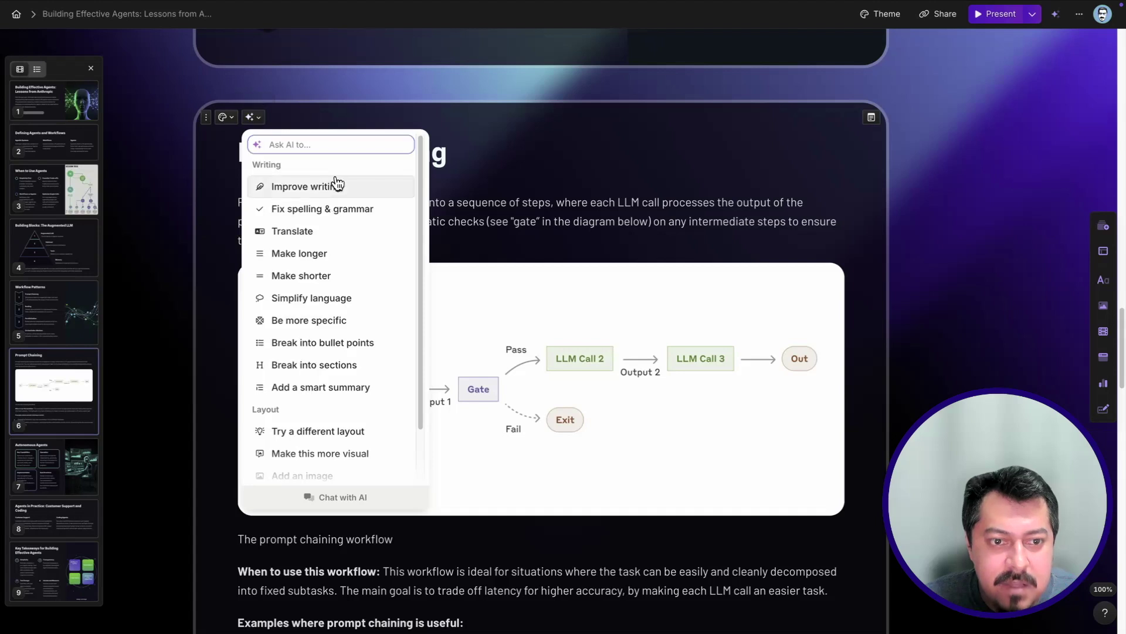
{"action": "left_click", "coordinate": [330, 304]}
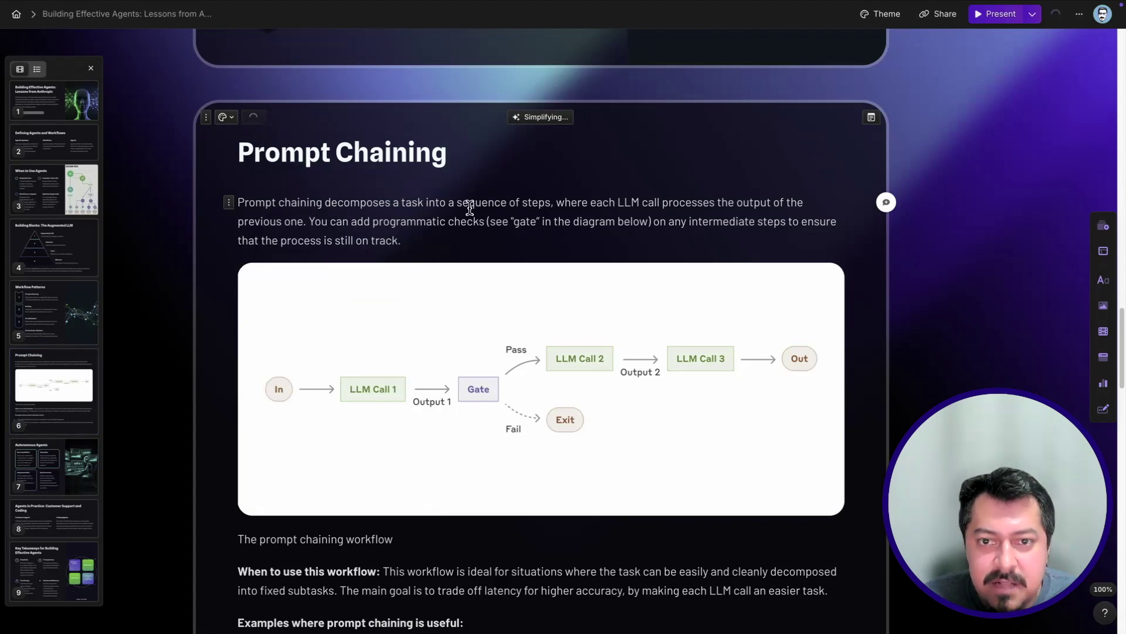
- Examine the simplified text on the "Prompt Chaining" card, including its description, diagram caption and examples
{"action": "scroll", "coordinate": [469, 211], "scroll_direction": "down", "scroll_amount": 2}
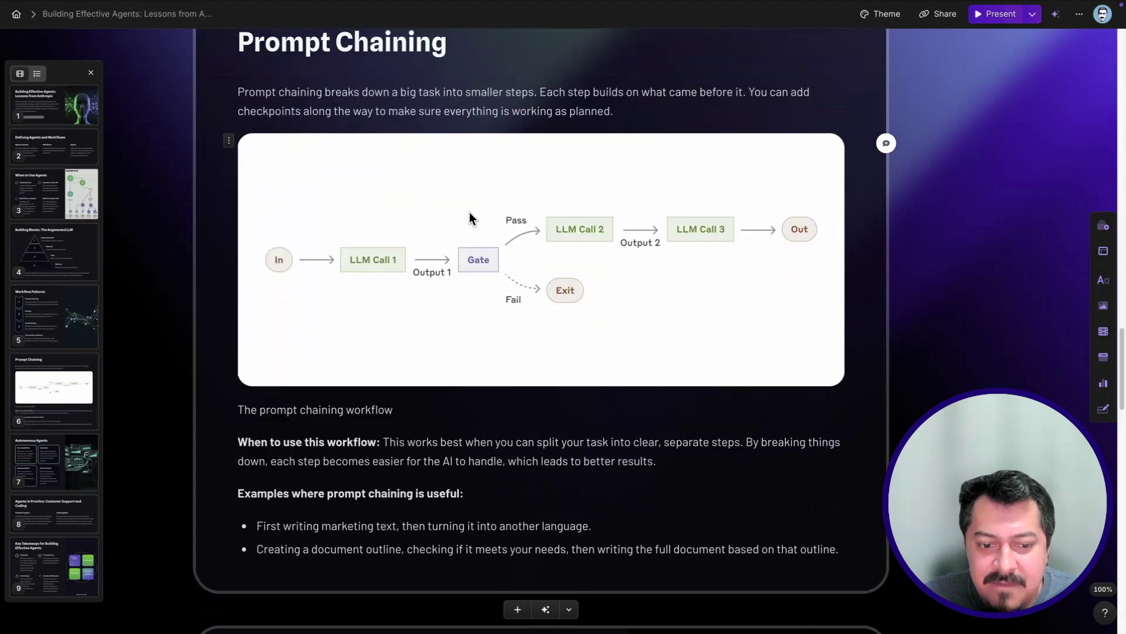
{"action": "scroll", "coordinate": [469, 217], "scroll_direction": "up", "scroll_amount": 1}
{"action": "scroll", "coordinate": [469, 217], "scroll_direction": "up", "scroll_amount": 1}
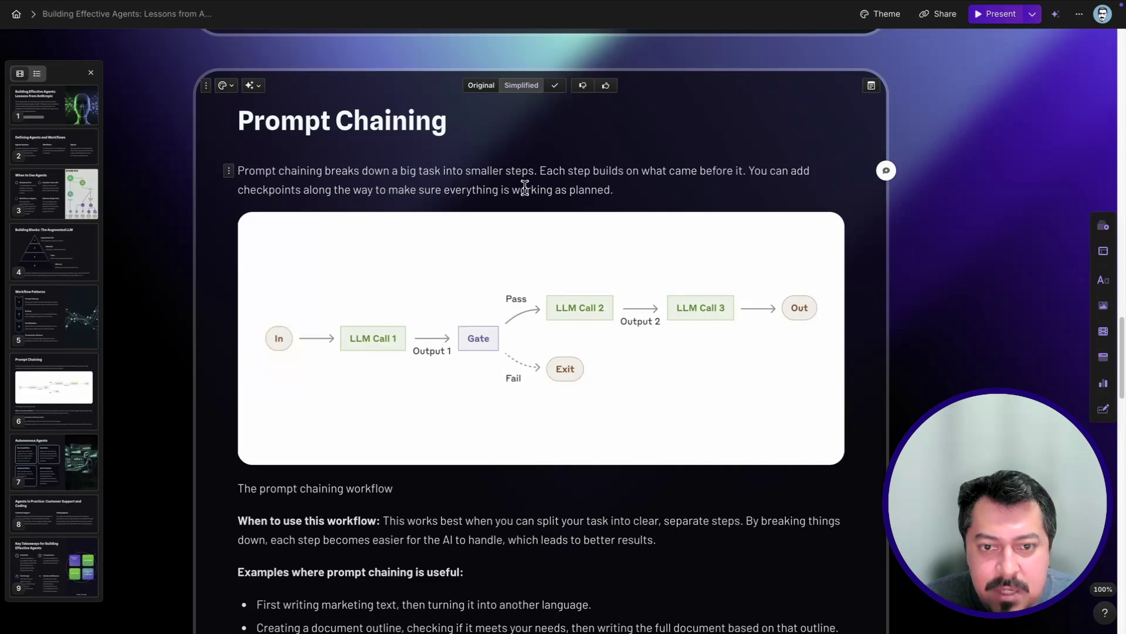
{"action": "scroll", "coordinate": [610, 193], "scroll_direction": "down", "scroll_amount": 1}
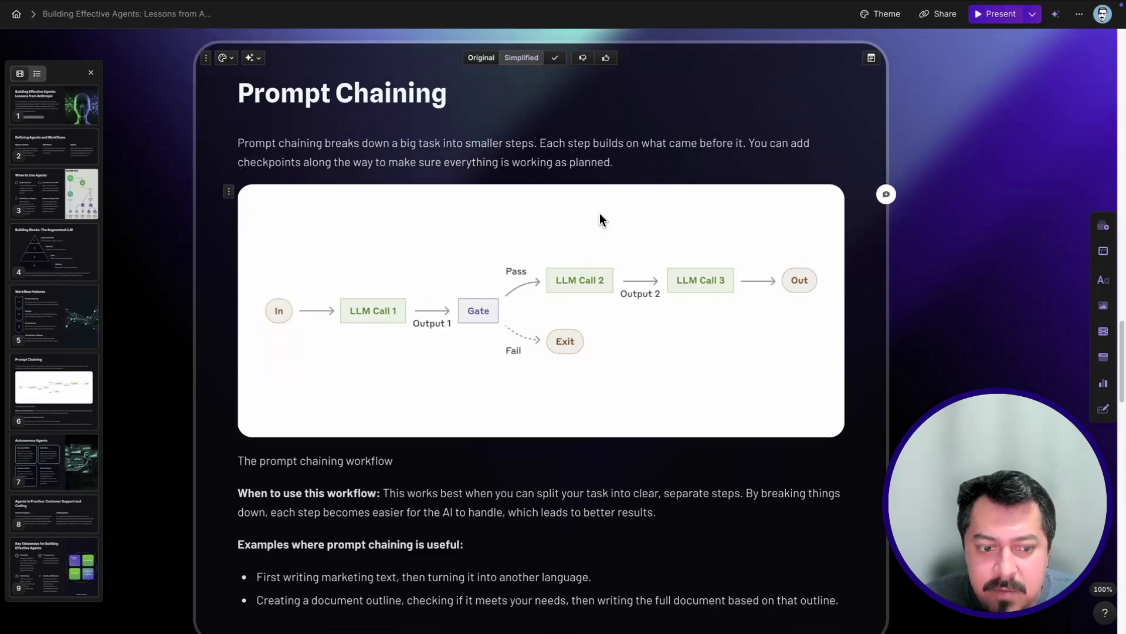
{"action": "scroll", "coordinate": [601, 216], "scroll_direction": "down", "scroll_amount": 3}
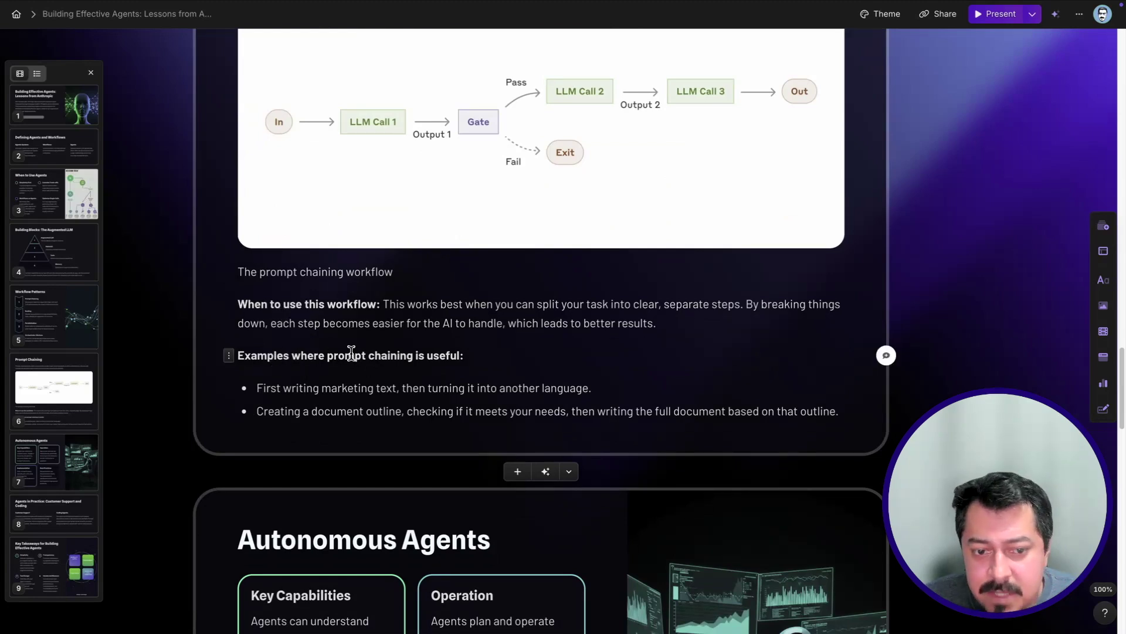
{"action": "scroll", "coordinate": [645, 432], "scroll_direction": "up", "scroll_amount": 1}
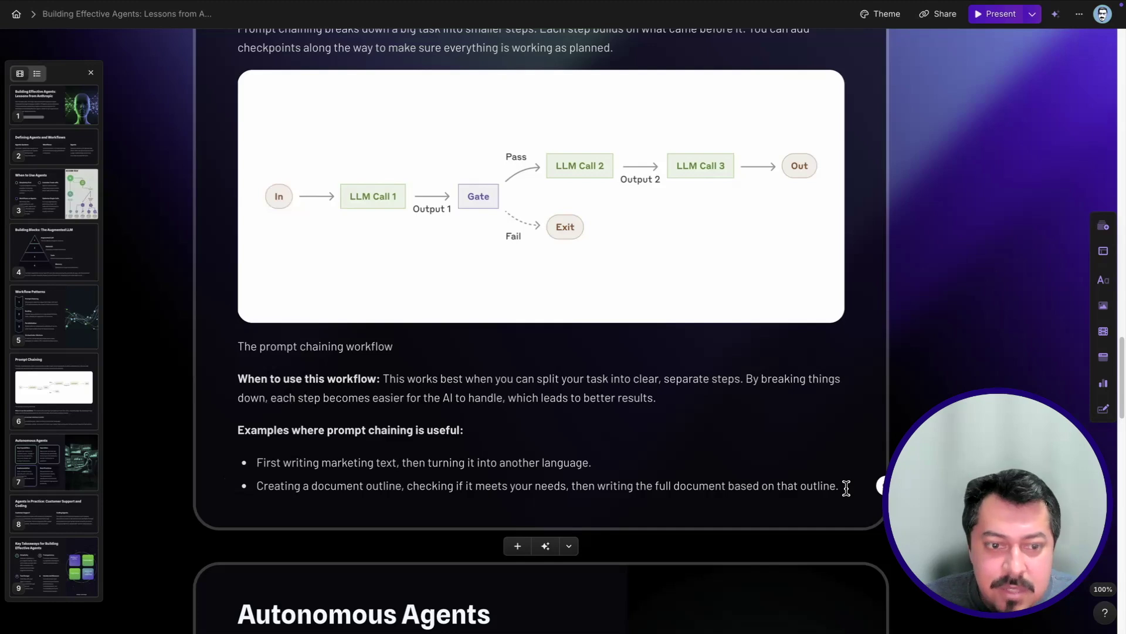
{"action": "left_click_drag", "start_coordinate": [238, 347], "coordinate": [394, 346]}
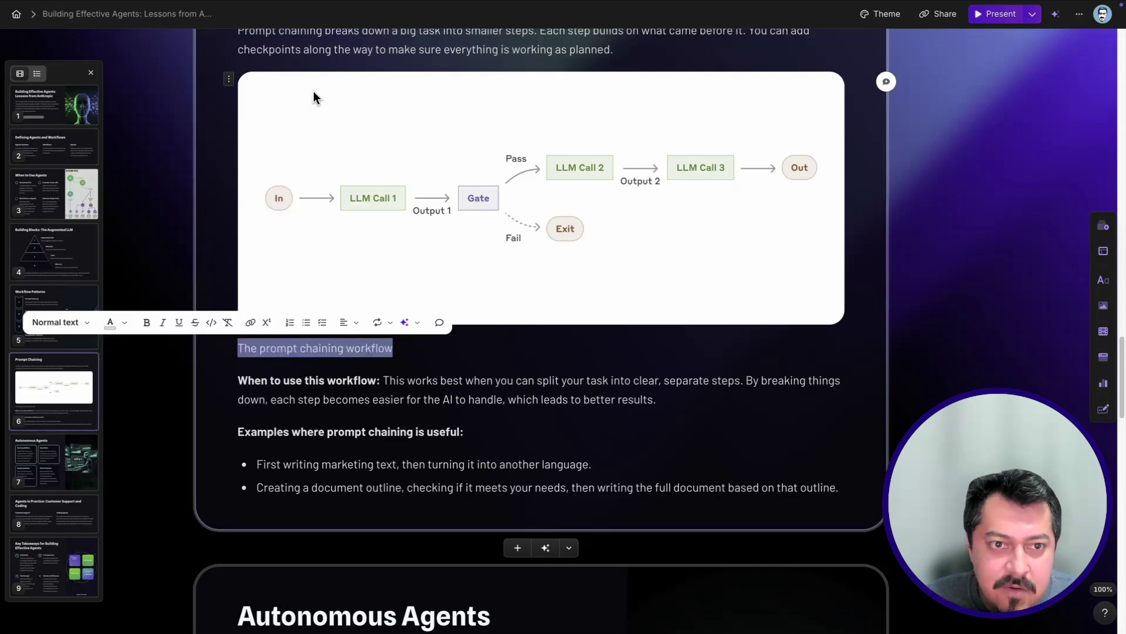
- Have the AI make the "Prompt Chaining" card's text shorter and review the condensed version
{"action": "scroll", "coordinate": [313, 94], "scroll_direction": "up", "scroll_amount": 2}
{"action": "left_click", "coordinate": [303, 168]}
{"action": "left_click", "coordinate": [251, 62]}
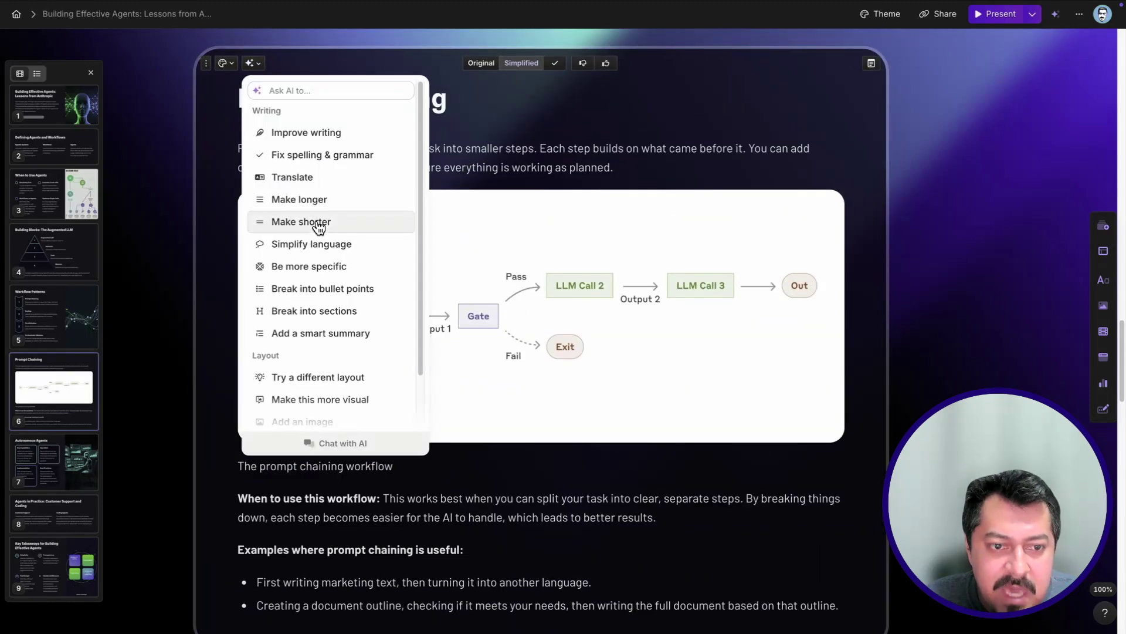
{"action": "left_click", "coordinate": [319, 223]}
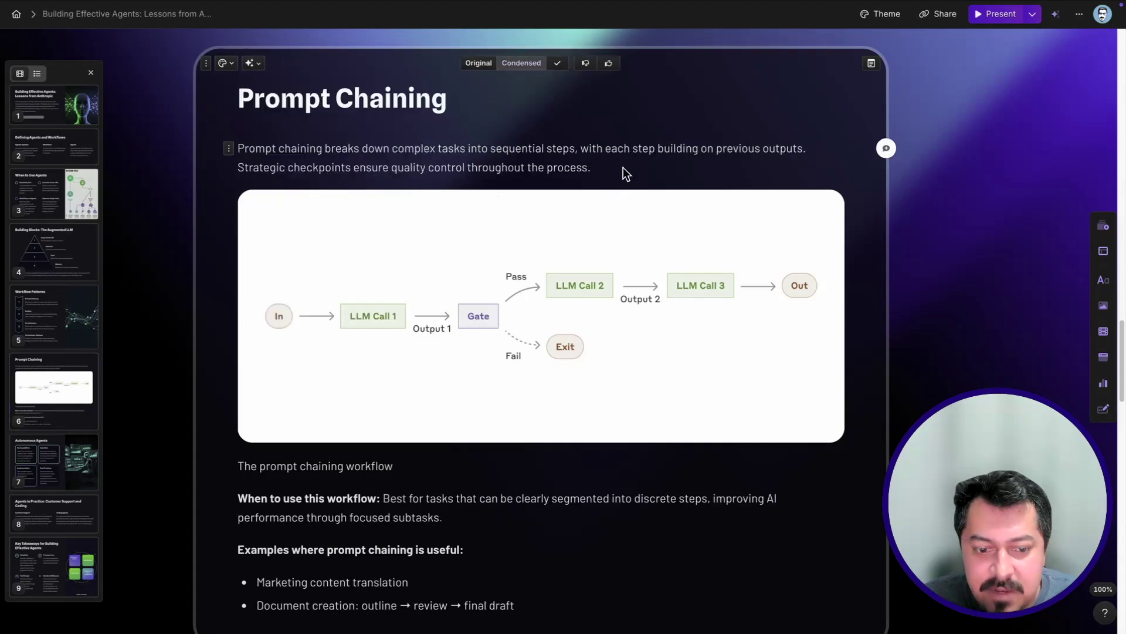
{"action": "scroll", "coordinate": [622, 168], "scroll_direction": "down", "scroll_amount": 1}
{"action": "scroll", "coordinate": [437, 538], "scroll_direction": "up", "scroll_amount": 1}
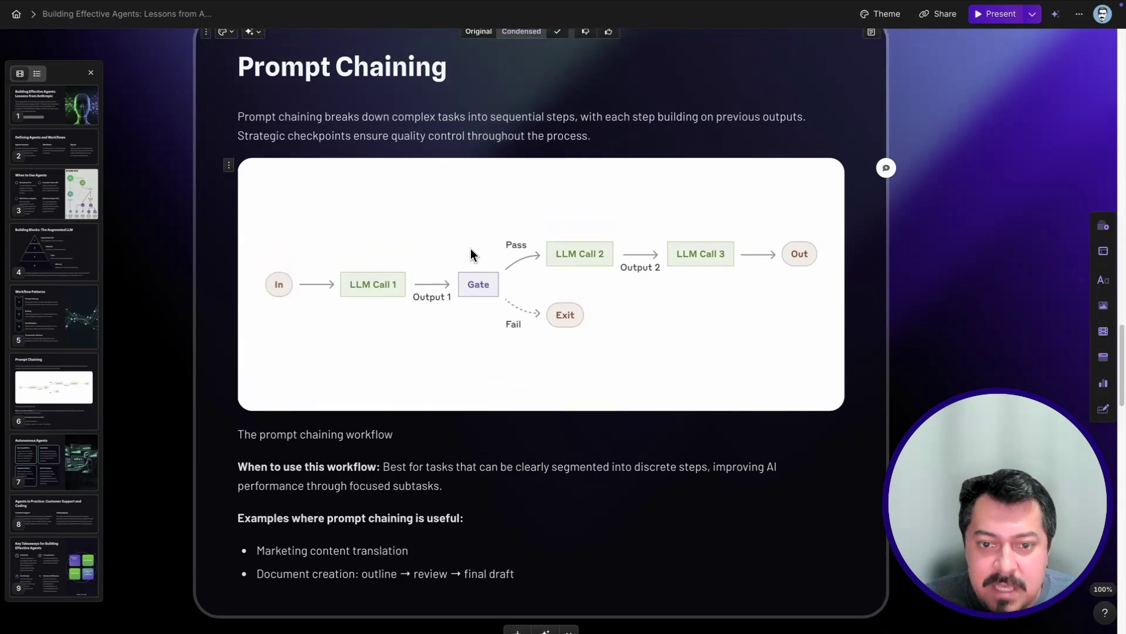
- Compare the original and condensed versions of the "Prompt Chaining" card, ending on the condensed one
{"action": "scroll", "coordinate": [471, 254], "scroll_direction": "up", "scroll_amount": 2}
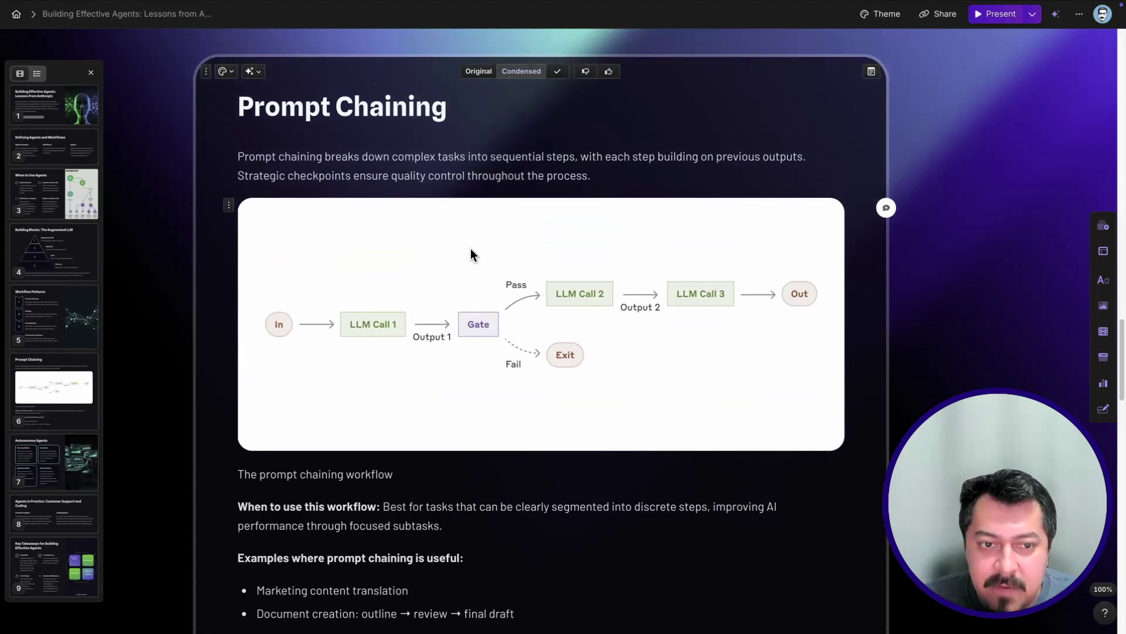
{"action": "left_click", "coordinate": [479, 71]}
{"action": "scroll", "coordinate": [537, 319], "scroll_direction": "down", "scroll_amount": 5}
{"action": "scroll", "coordinate": [549, 302], "scroll_direction": "up", "scroll_amount": 6}
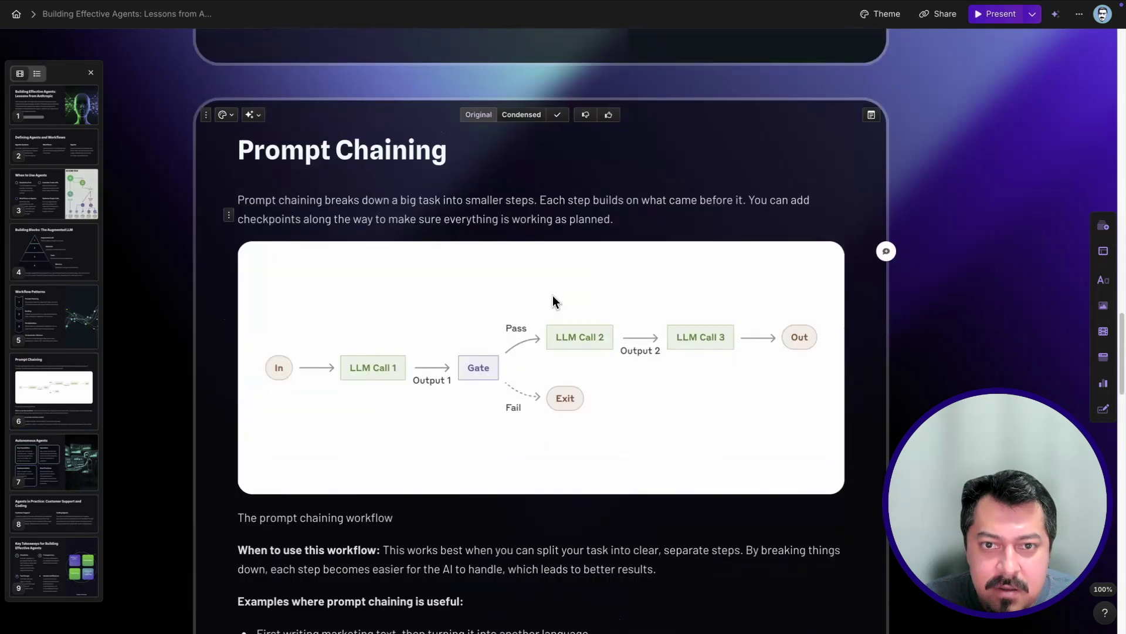
{"action": "left_click", "coordinate": [522, 116]}
{"action": "scroll", "coordinate": [587, 269], "scroll_direction": "down", "scroll_amount": 3}
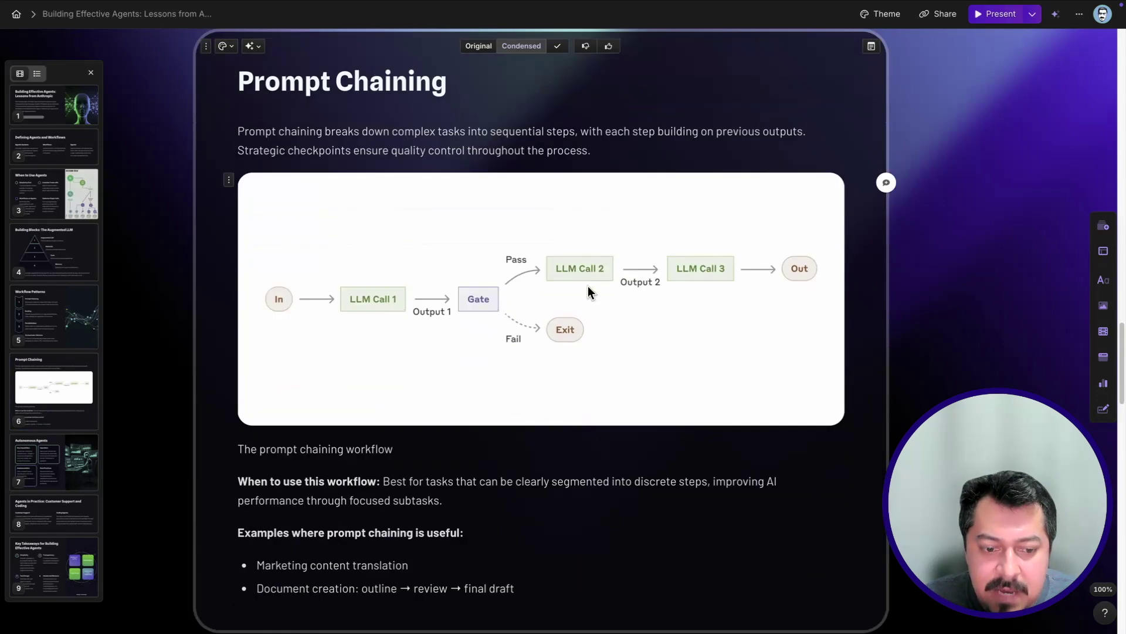
- Examine the condensed "Prompt Chaining" card and the list of patterns on the preceding "Workflow Patterns" card
{"action": "scroll", "coordinate": [620, 272], "scroll_direction": "up", "scroll_amount": 5}
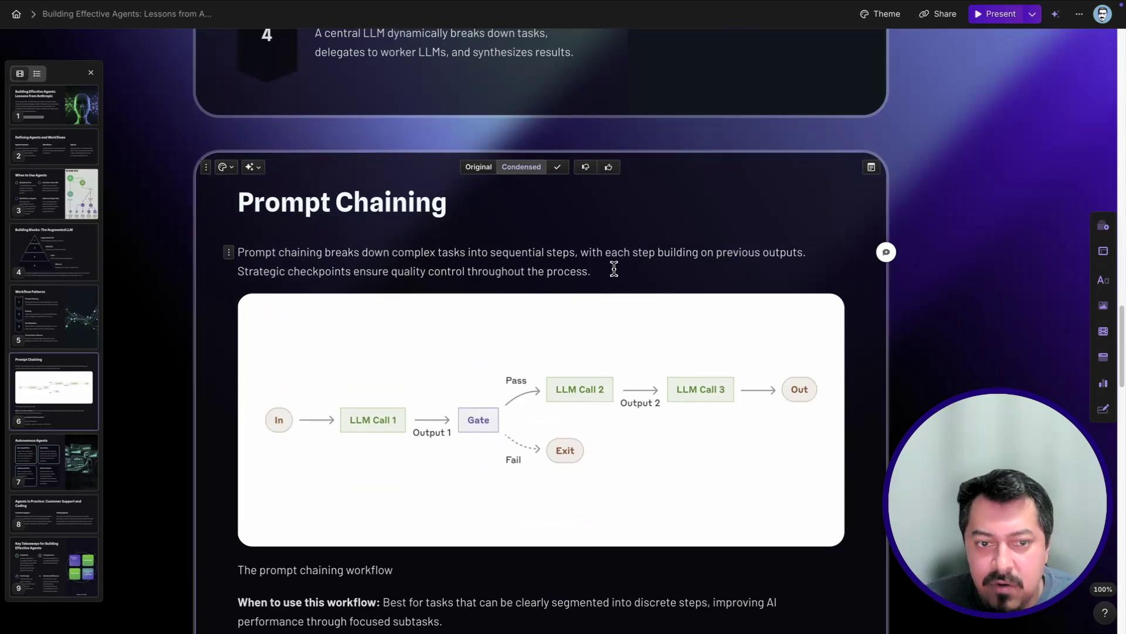
{"action": "scroll", "coordinate": [614, 269], "scroll_direction": "down", "scroll_amount": 1}
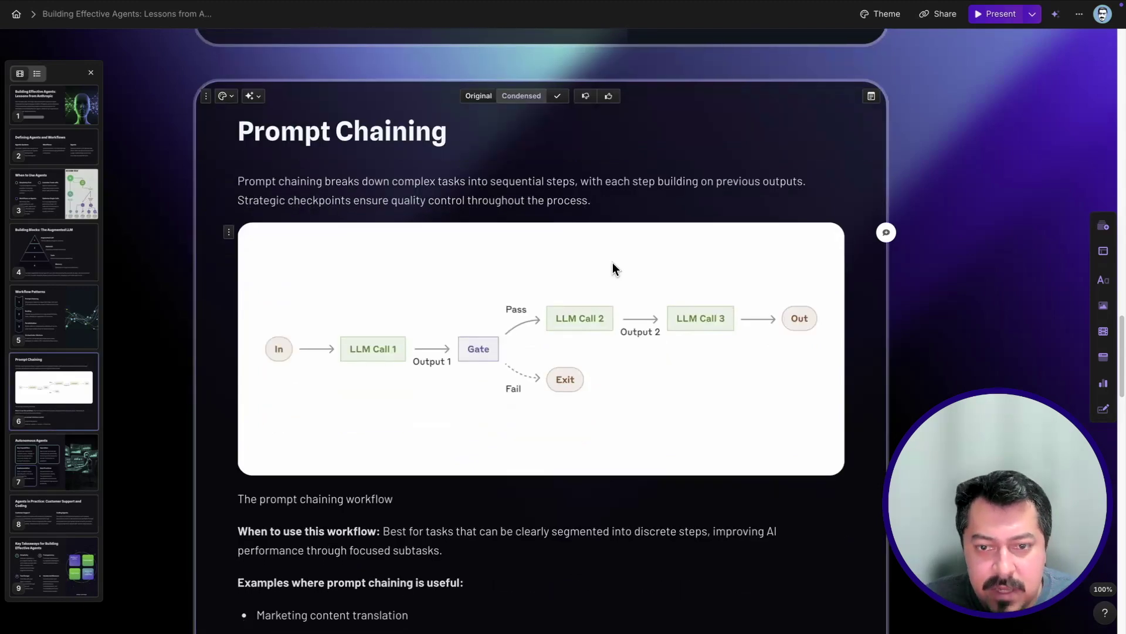
{"action": "scroll", "coordinate": [613, 262], "scroll_direction": "down", "scroll_amount": 1}
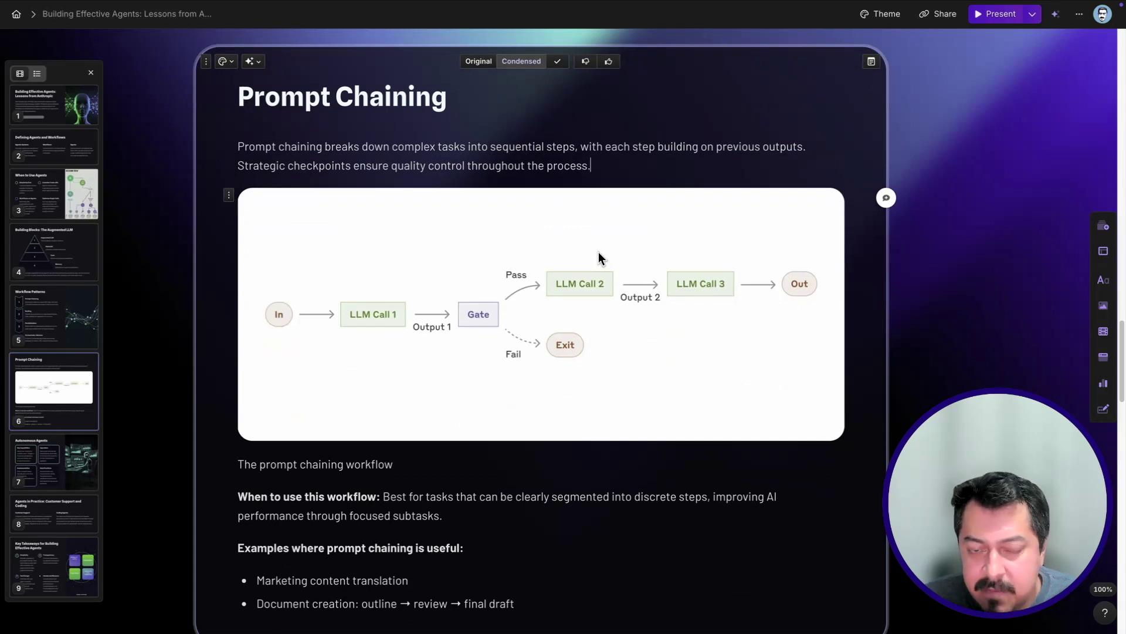
{"action": "scroll", "coordinate": [598, 252], "scroll_direction": "down", "scroll_amount": 1}
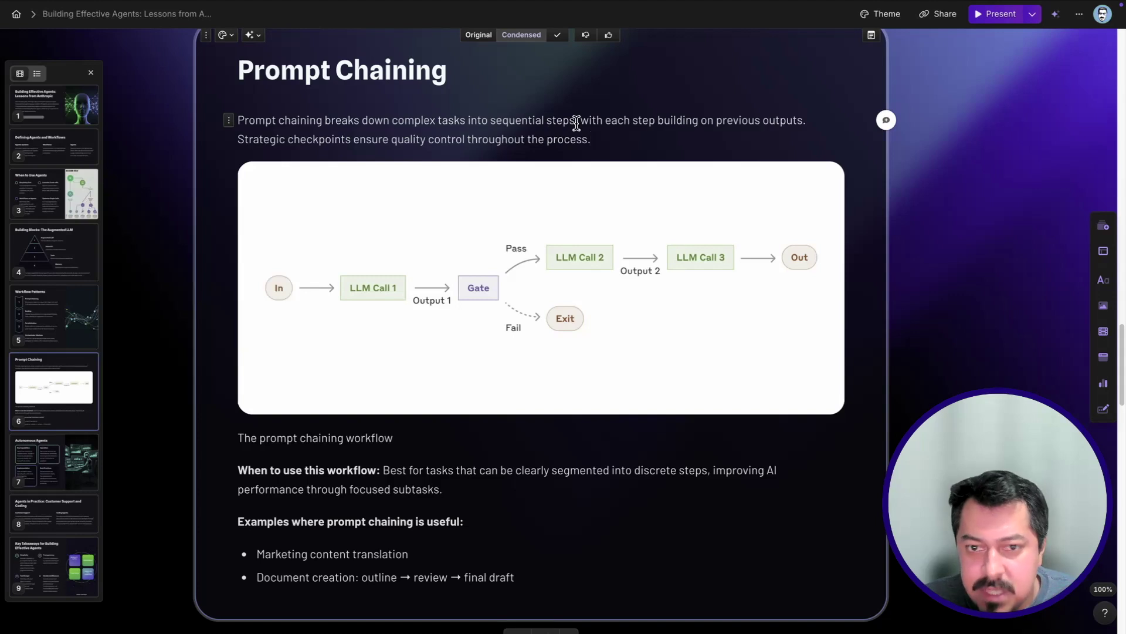
{"action": "scroll", "coordinate": [615, 188], "scroll_direction": "up", "scroll_amount": 2}
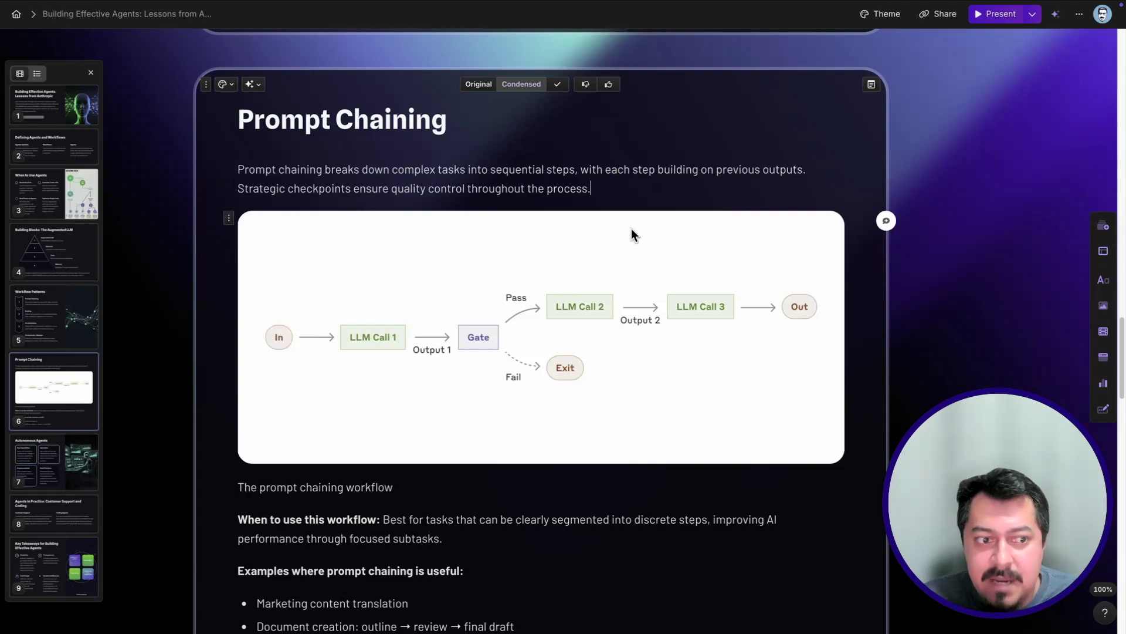
{"action": "scroll", "coordinate": [627, 230], "scroll_direction": "down", "scroll_amount": 4}
{"action": "scroll", "coordinate": [626, 231], "scroll_direction": "up", "scroll_amount": 10}
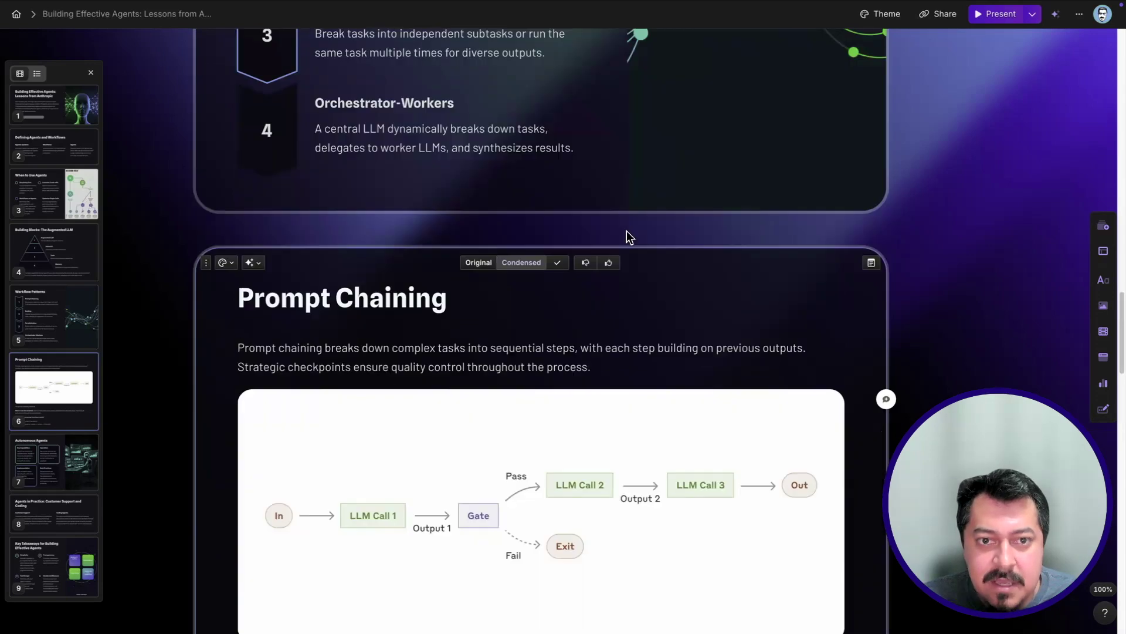
{"action": "scroll", "coordinate": [626, 230], "scroll_direction": "up", "scroll_amount": 1}
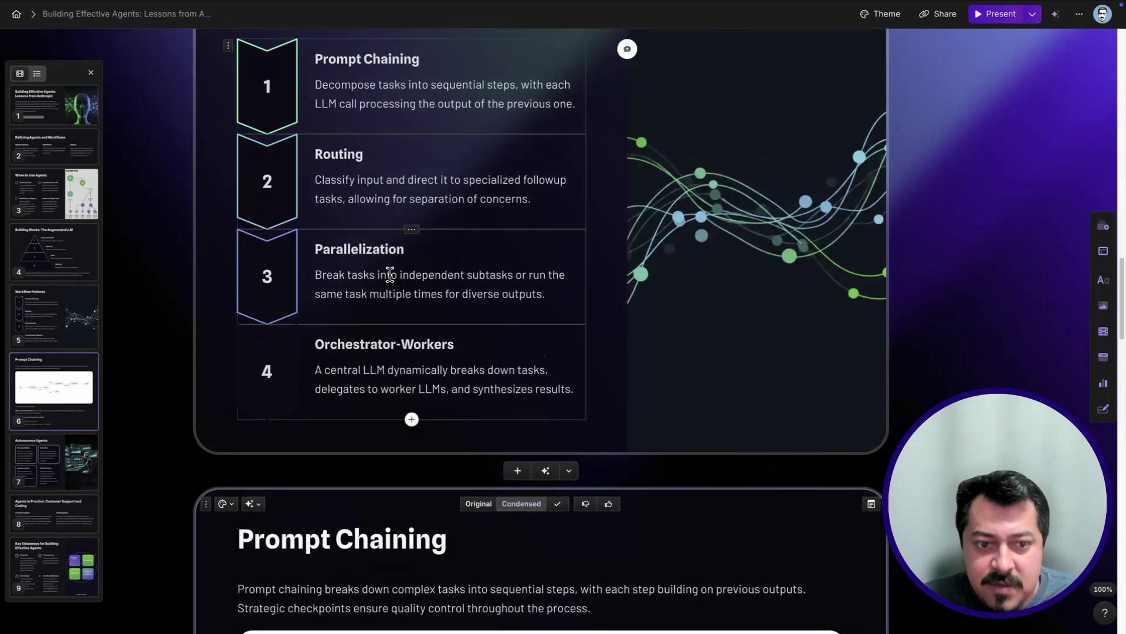
- Add a new card from the "Text and image" template directly after the "Prompt Chaining" card
{"action": "scroll", "coordinate": [431, 259], "scroll_direction": "down", "scroll_amount": 11}
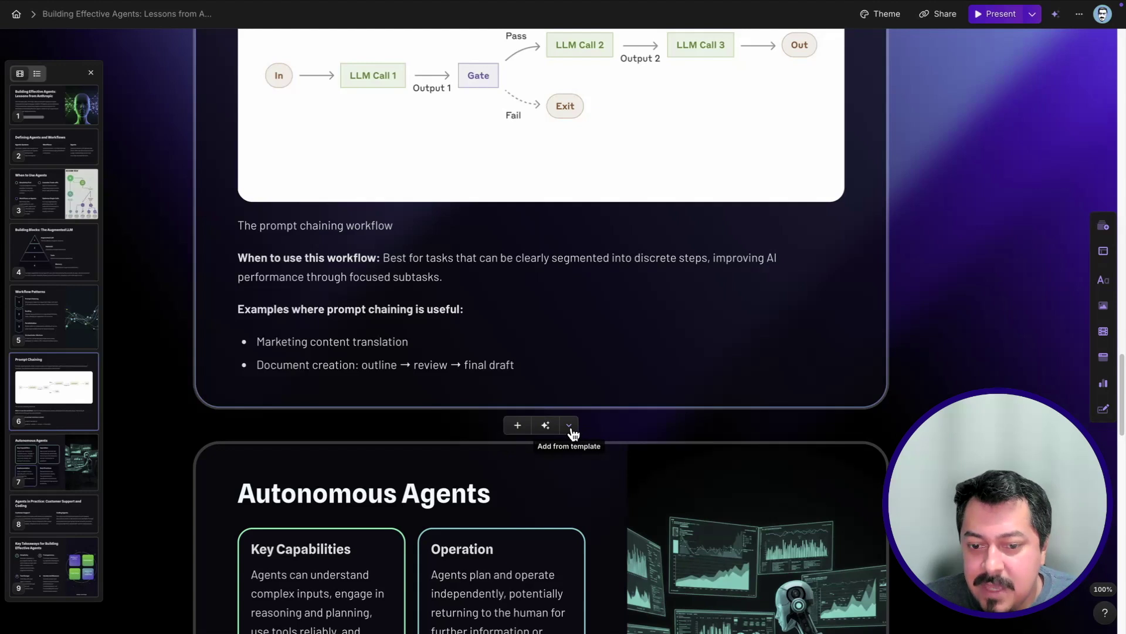
{"action": "left_click", "coordinate": [571, 431]}
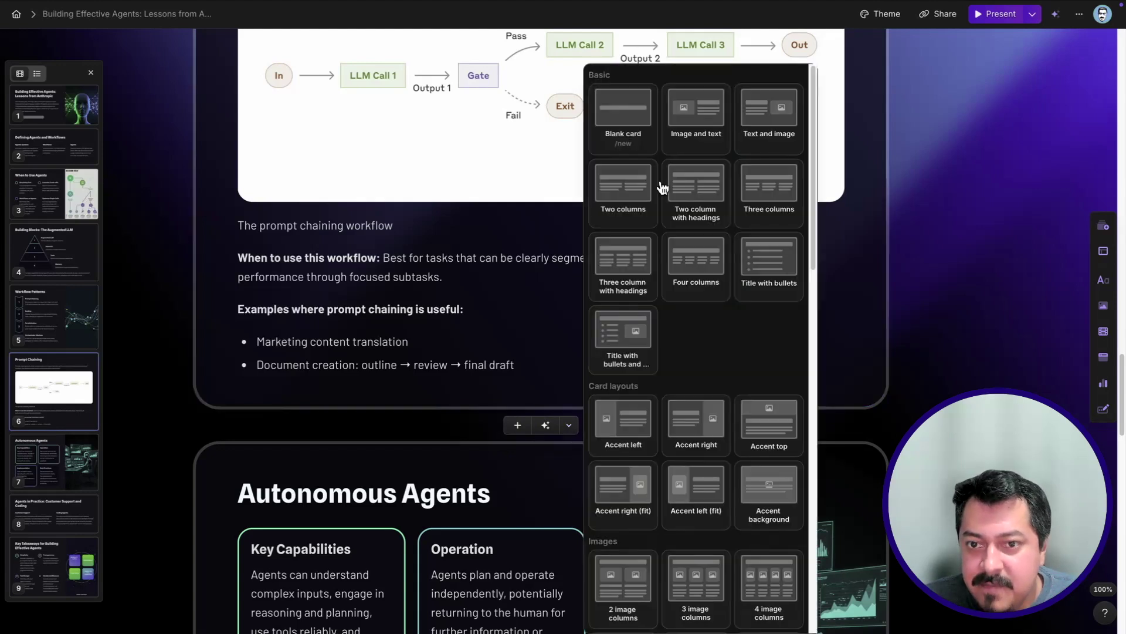
{"action": "left_click", "coordinate": [782, 126]}
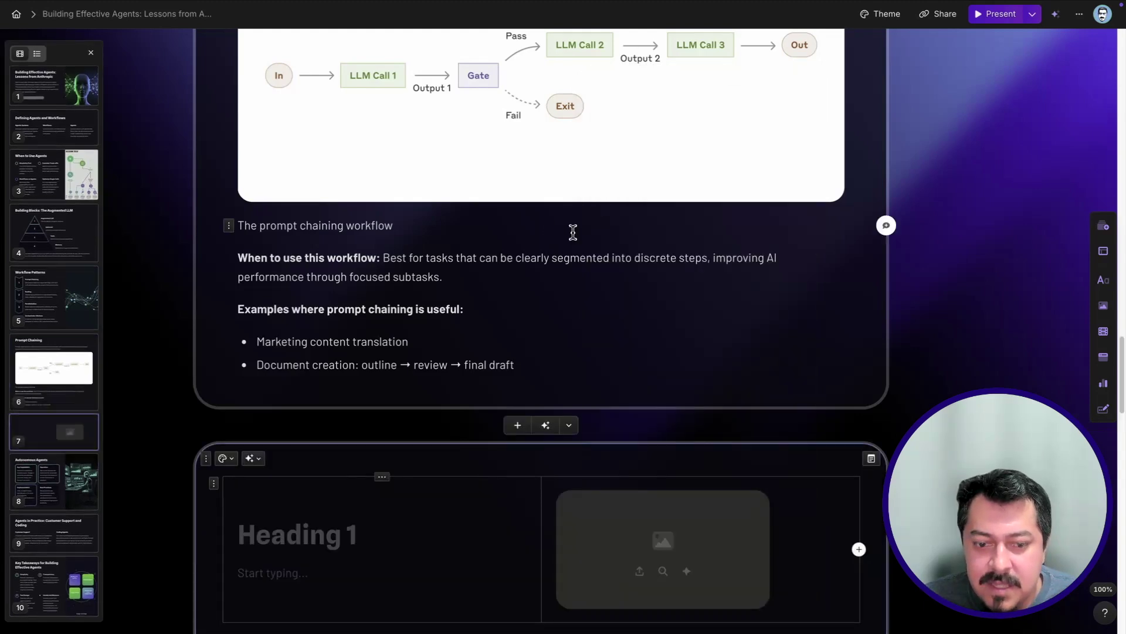
{"action": "scroll", "coordinate": [573, 233], "scroll_direction": "down", "scroll_amount": 2}
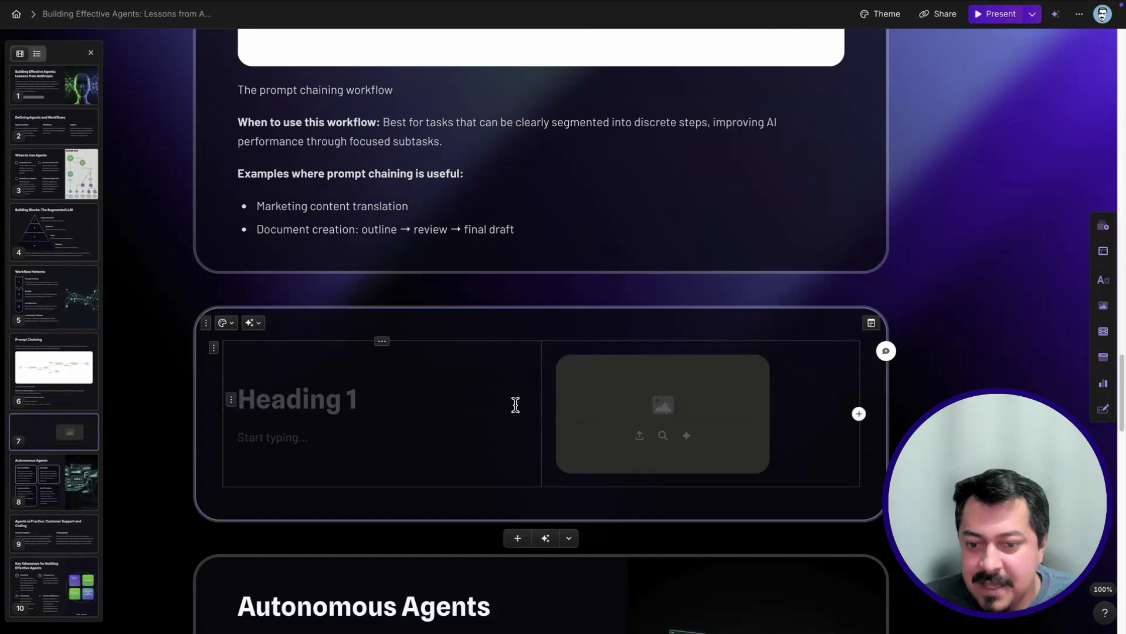
- Compare the empty text-and-image card with the "Prompt Chaining" card and check the pattern order on the "Workflow Patterns" card
{"action": "scroll", "coordinate": [720, 417], "scroll_direction": "up", "scroll_amount": 3}
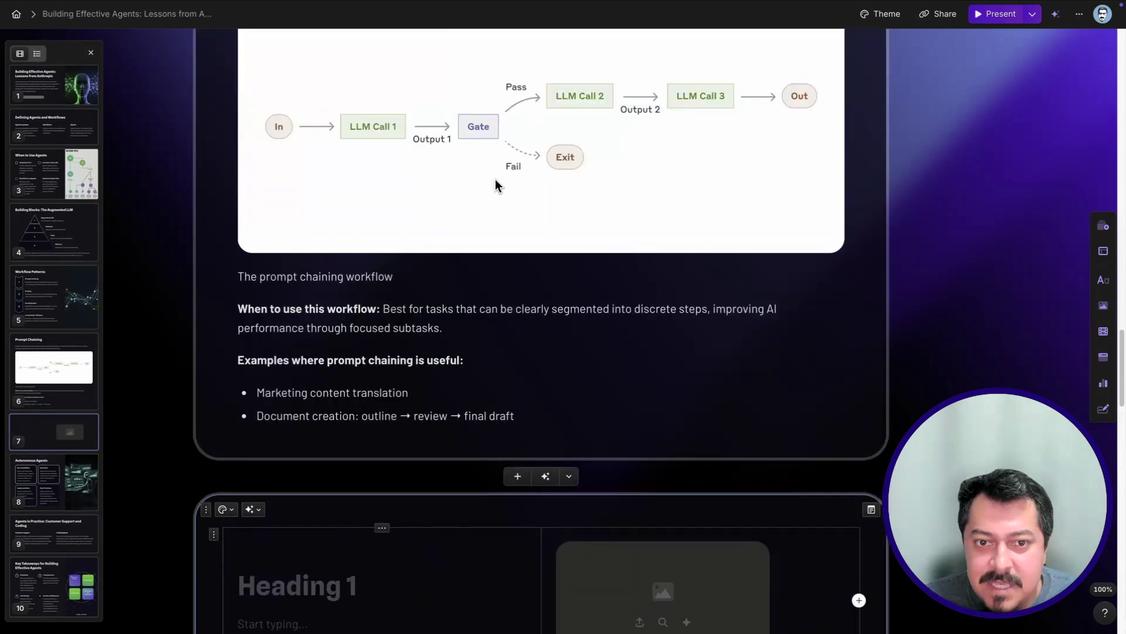
{"action": "scroll", "coordinate": [495, 178], "scroll_direction": "up", "scroll_amount": 2}
{"action": "left_click", "coordinate": [396, 206]}
{"action": "scroll", "coordinate": [753, 317], "scroll_direction": "down", "scroll_amount": 7}
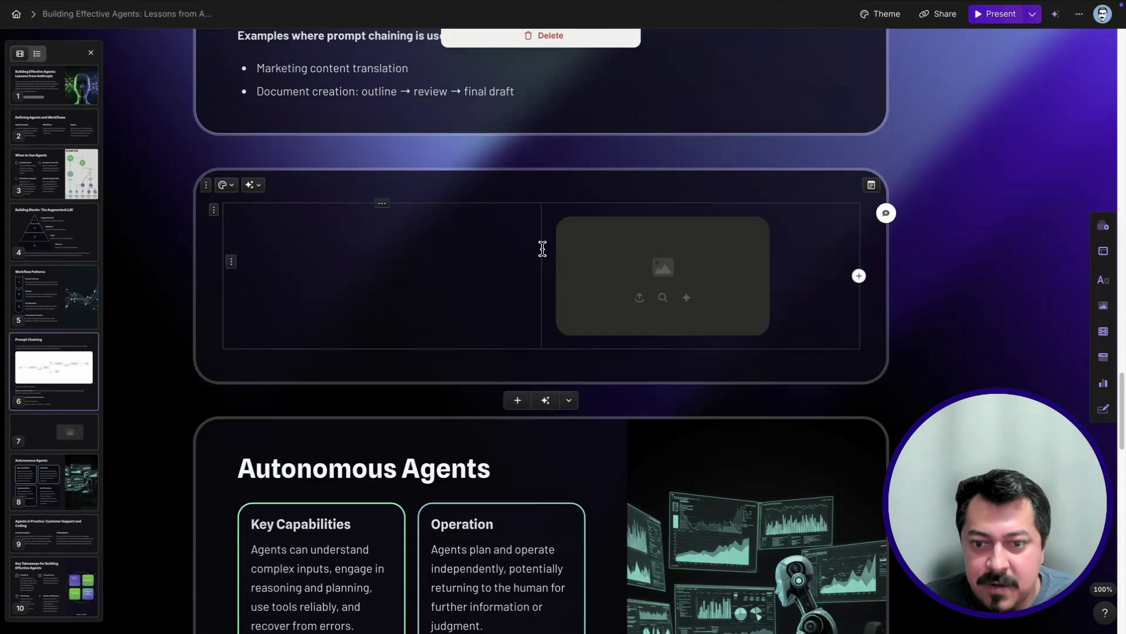
{"action": "left_click", "coordinate": [291, 222]}
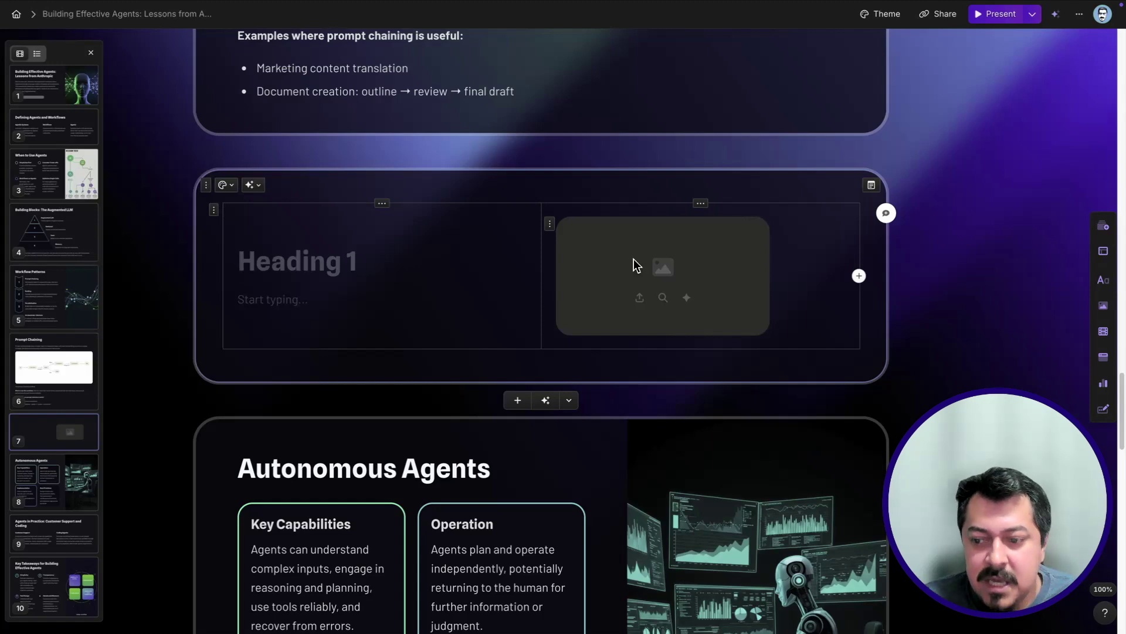
{"action": "scroll", "coordinate": [546, 237], "scroll_direction": "up", "scroll_amount": 8}
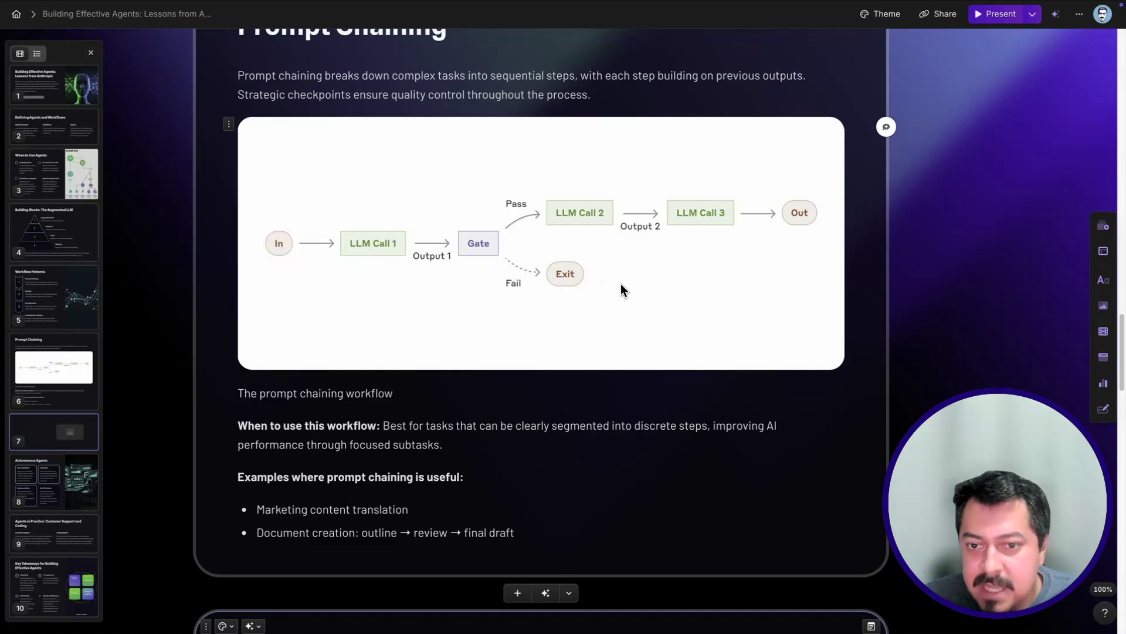
{"action": "scroll", "coordinate": [629, 304], "scroll_direction": "down", "scroll_amount": 3}
{"action": "scroll", "coordinate": [550, 392], "scroll_direction": "down", "scroll_amount": 3}
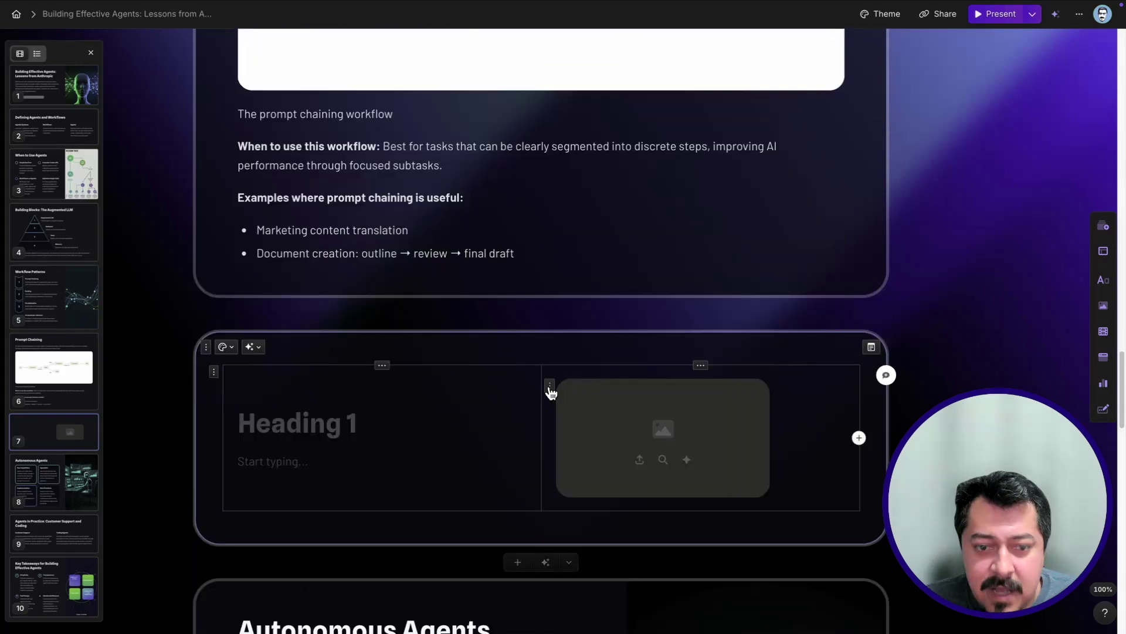
{"action": "scroll", "coordinate": [442, 158], "scroll_direction": "up", "scroll_amount": 15}
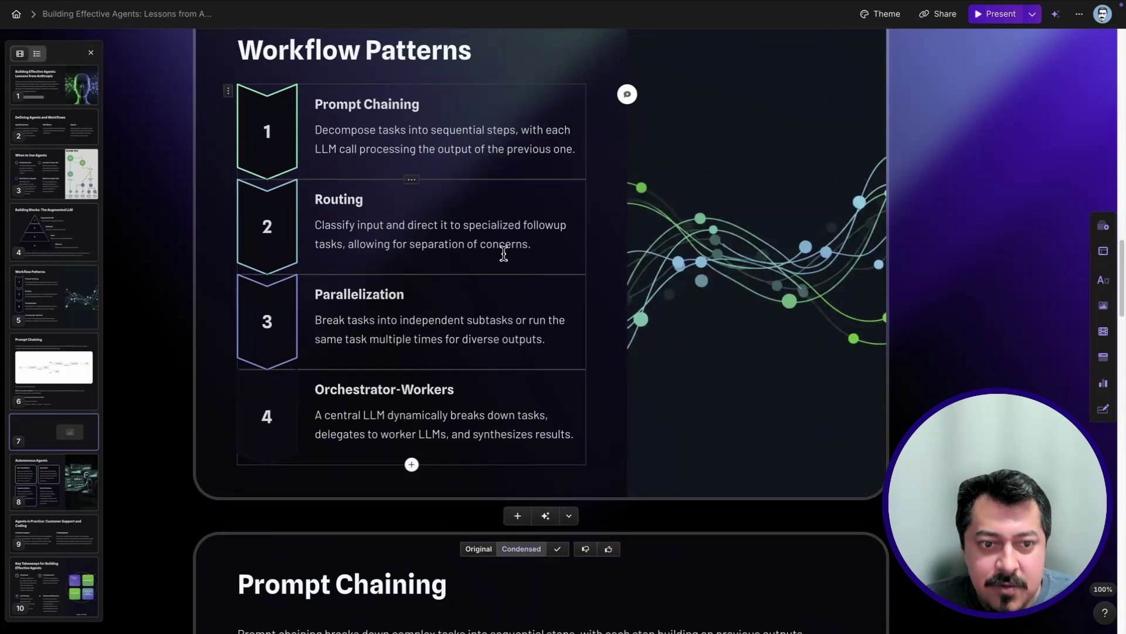
- Copy the routing workflow diagram from the Anthropic article in the browser and return to the presentation
{"action": "key", "text": "ctrl+Tab"}
{"action": "right_click", "coordinate": [574, 312]}
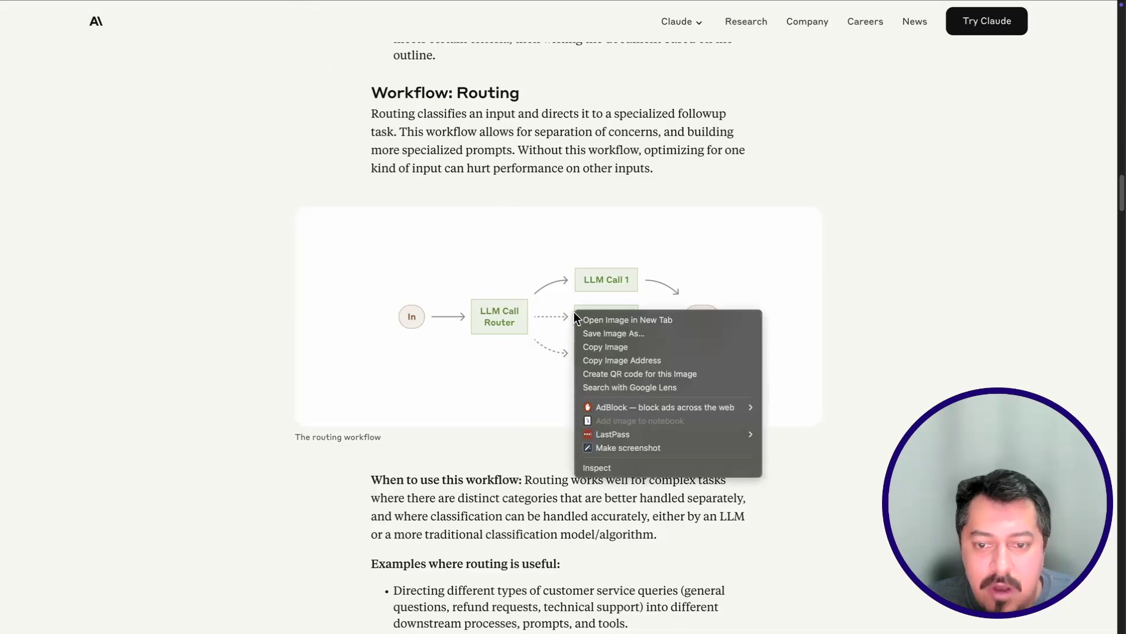
{"action": "left_click", "coordinate": [611, 346]}
{"action": "key", "text": "ctrl+shift+Tab"}
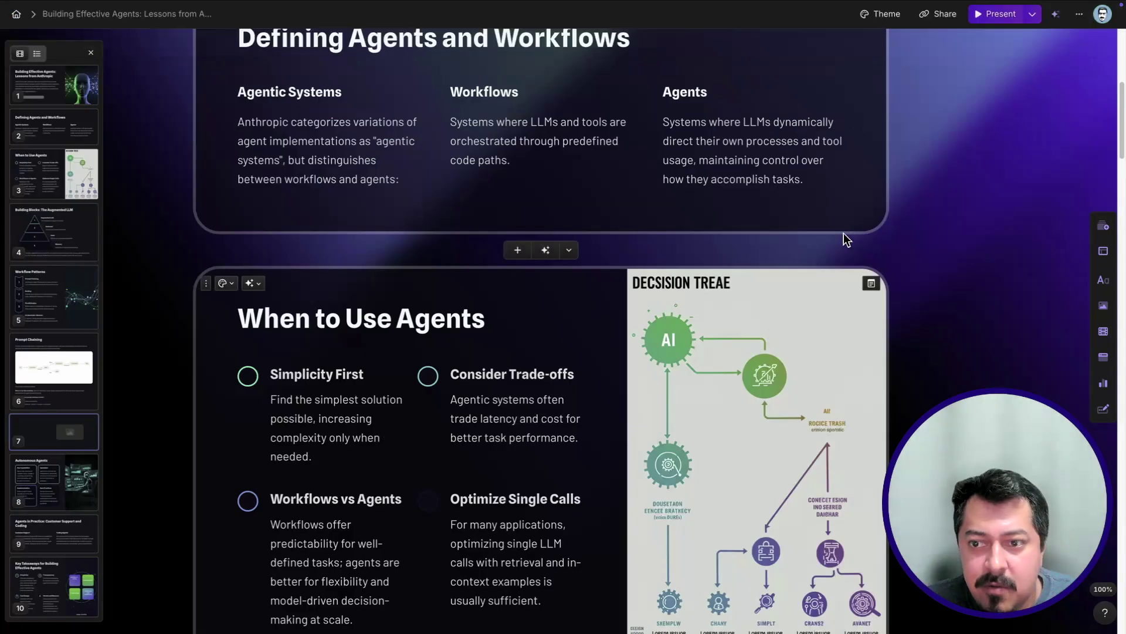
- Insert the copied routing workflow diagram into the image placeholder of the empty text-and-image card
{"action": "scroll", "coordinate": [842, 234], "scroll_direction": "down", "scroll_amount": 20}
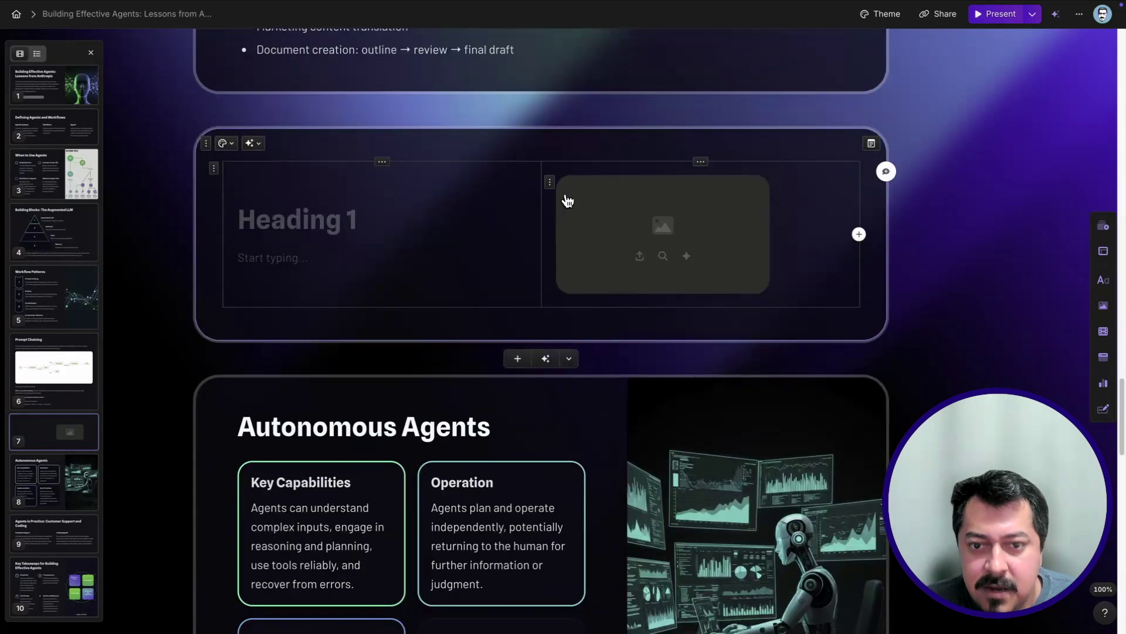
{"action": "left_click", "coordinate": [640, 257]}
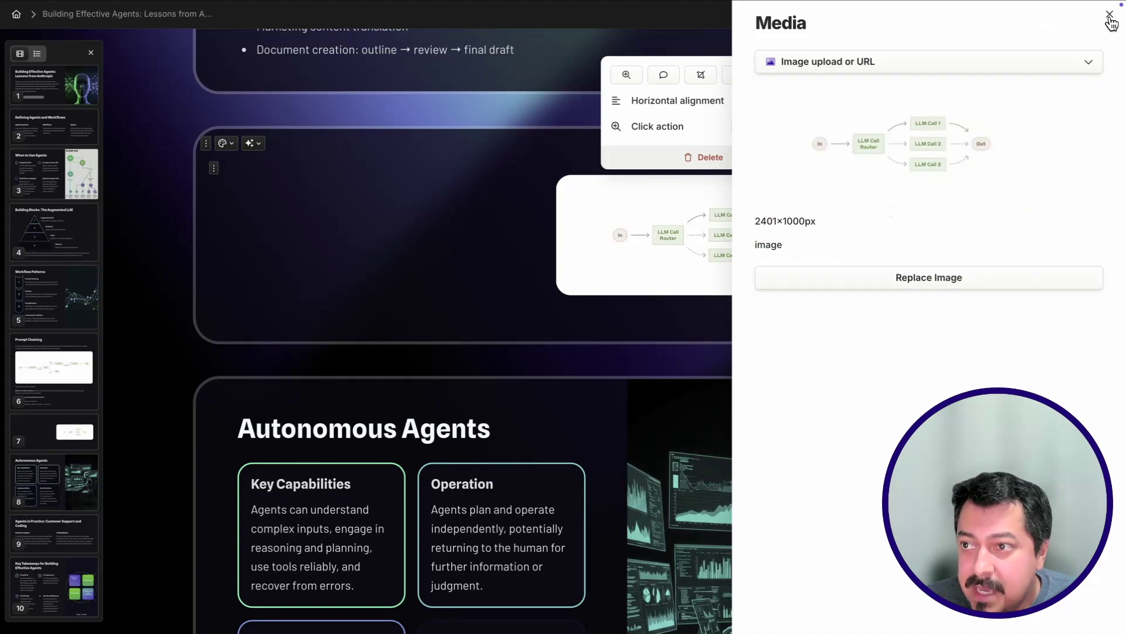
{"action": "left_click", "coordinate": [664, 186]}
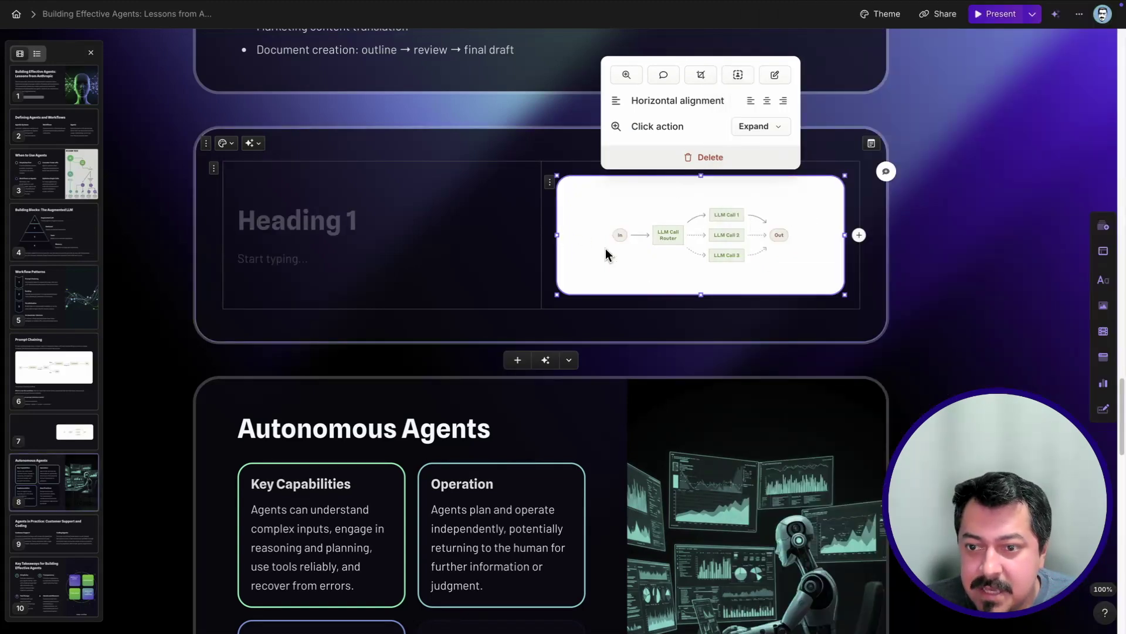
- Title the card with the routing diagram "Routing" and start a new line beneath the heading
{"action": "left_click", "coordinate": [334, 219]}
{"action": "type", "text": "Routing"}
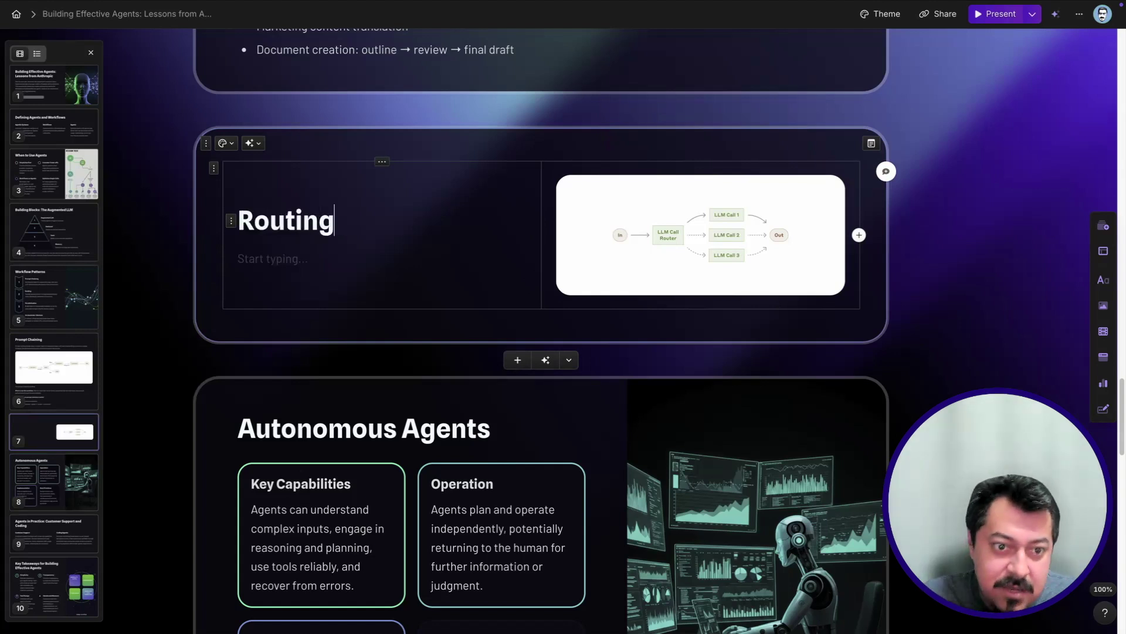
{"action": "key", "text": "Return"}
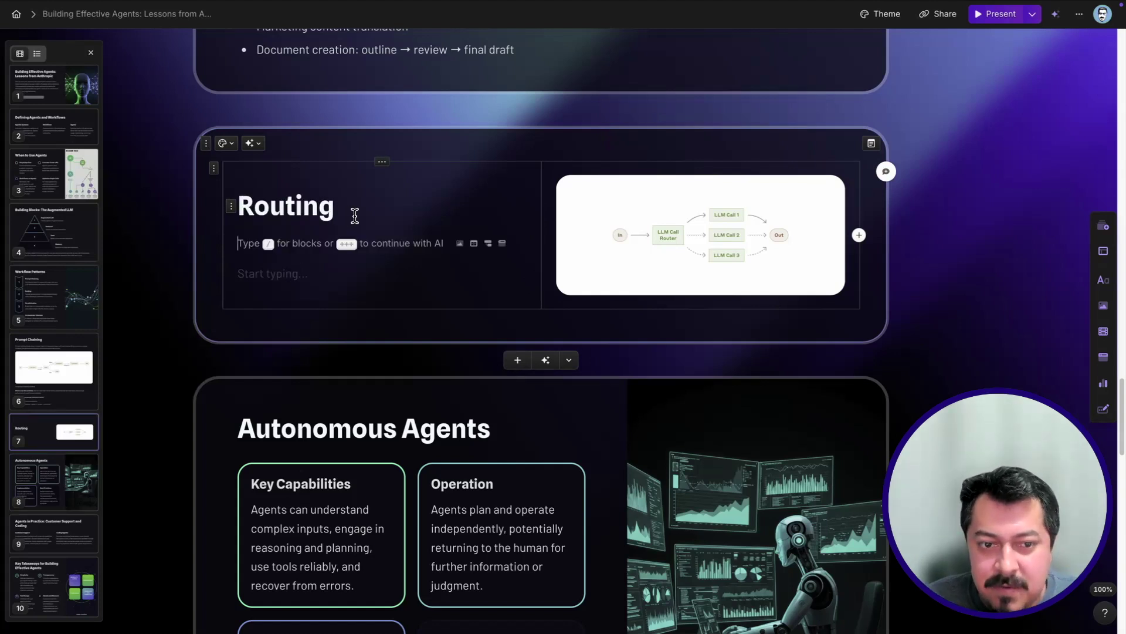
- Add the article's routing text beneath the "Routing" heading, including its description, "When to use this workflow" paragraph and two examples
{"action": "scroll", "coordinate": [370, 224], "scroll_direction": "up", "scroll_amount": 2}
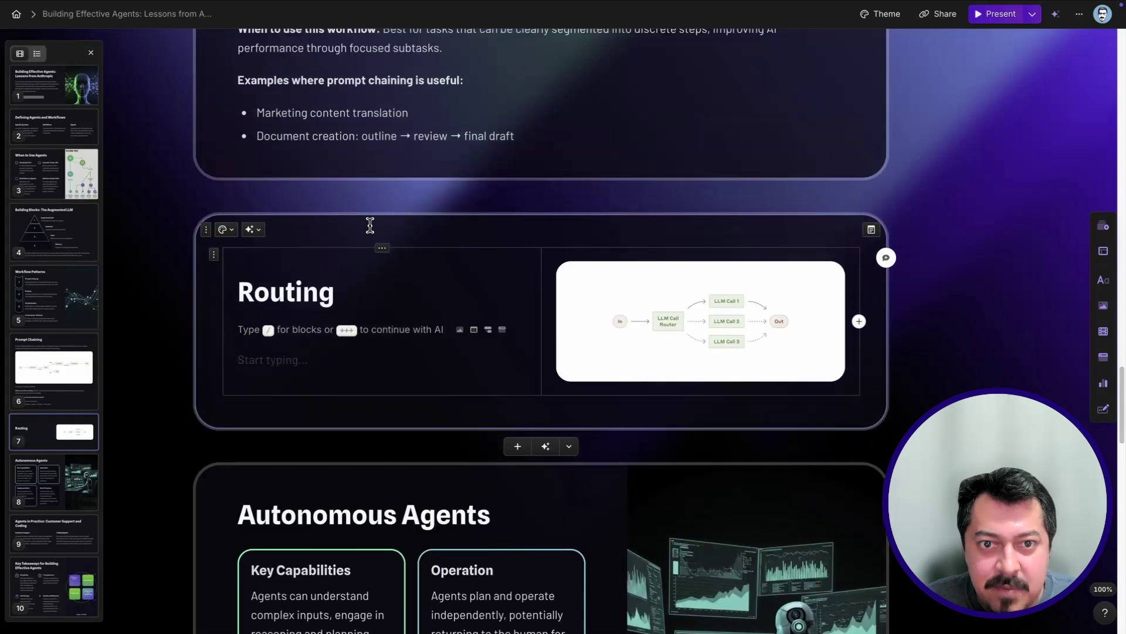
{"action": "type", "text": "Routing classifies an input and directs it to a specialized followup task. This workflow allows for separation of concerns, and building more specialized prompts. Without this workflow, optimizing for one kind of input can hurt performance on other inputs. When to use this workflow: Routing works well for complex tasks where there are distinct categories that are better handled separately, and where classification can be handled accurately, either by an LLM or a more traditional classification model/algorithm. Examples where routing is useful: Directing different types of customer service queries (general questions, refund requests, technical support) into different downstream processes, prompts, and tools. Routing easy/common questions to smaller models like Claude 3.5 Haiku and hard/unusual questions to more capable models like Claude 3.5 Sonnet to optimize cost and speed."}
{"action": "scroll", "coordinate": [399, 347], "scroll_direction": "down", "scroll_amount": 2}
{"action": "scroll", "coordinate": [399, 347], "scroll_direction": "up", "scroll_amount": 2}
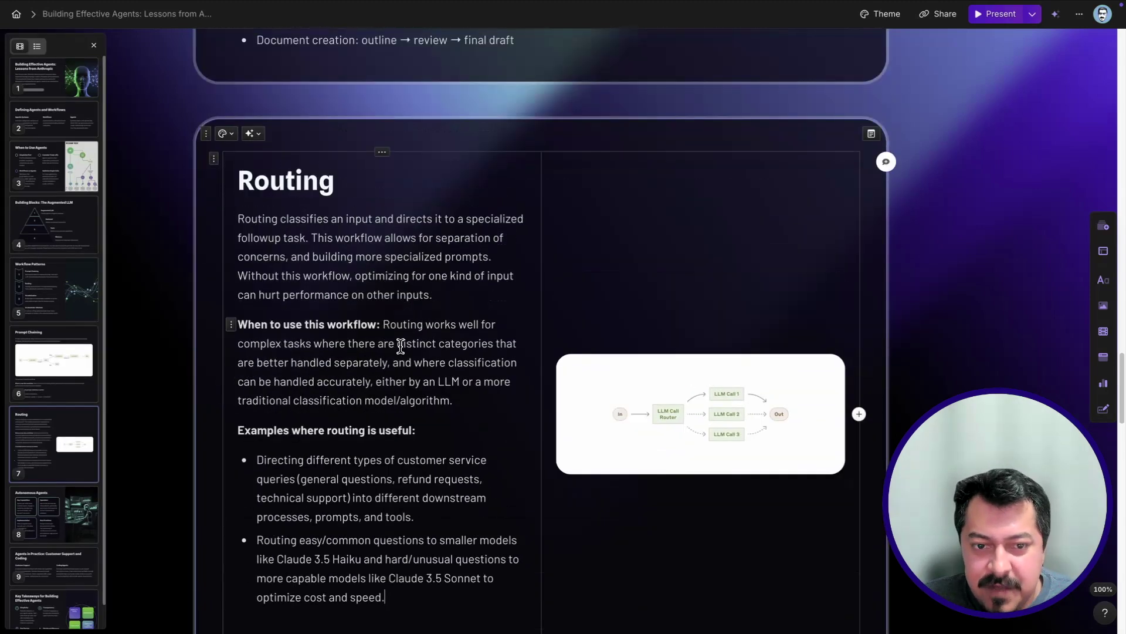
{"action": "scroll", "coordinate": [401, 346], "scroll_direction": "down", "scroll_amount": 1}
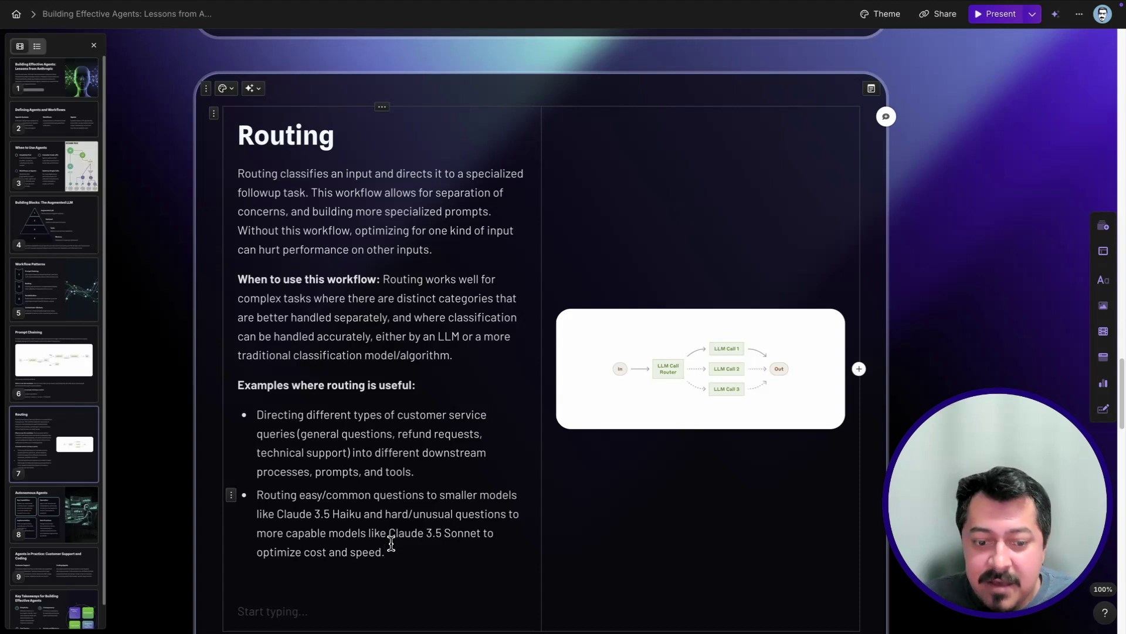
- Have the AI make the "Routing" card's body text short and concise, keeping the suggested version
{"action": "key", "text": "ctrl+a"}
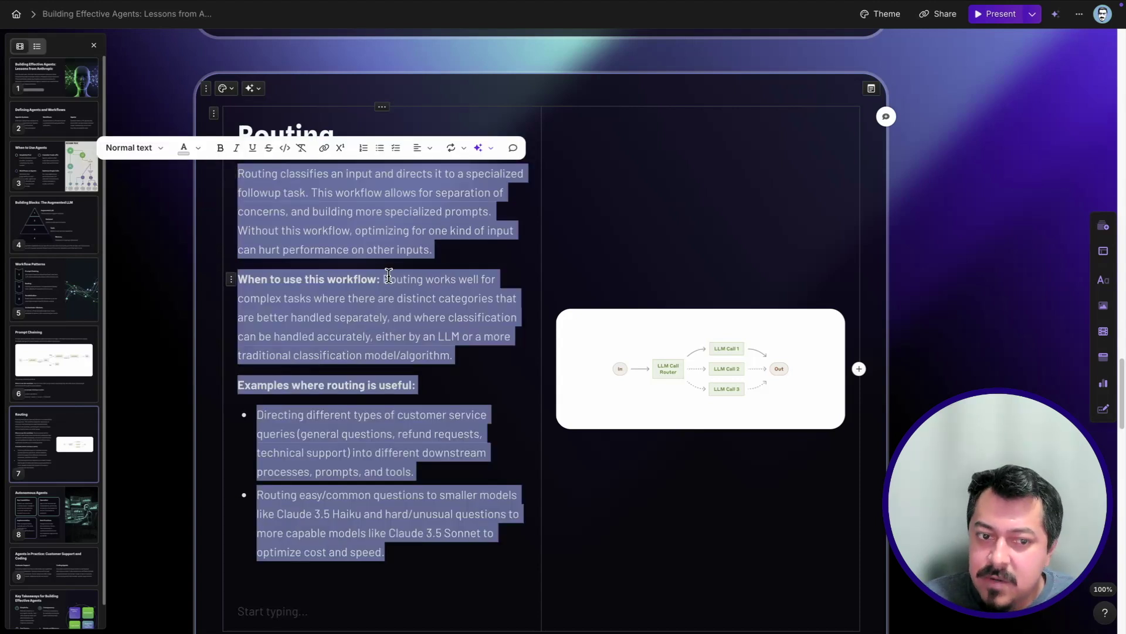
{"action": "left_click", "coordinate": [491, 148]}
{"action": "left_click", "coordinate": [531, 282]}
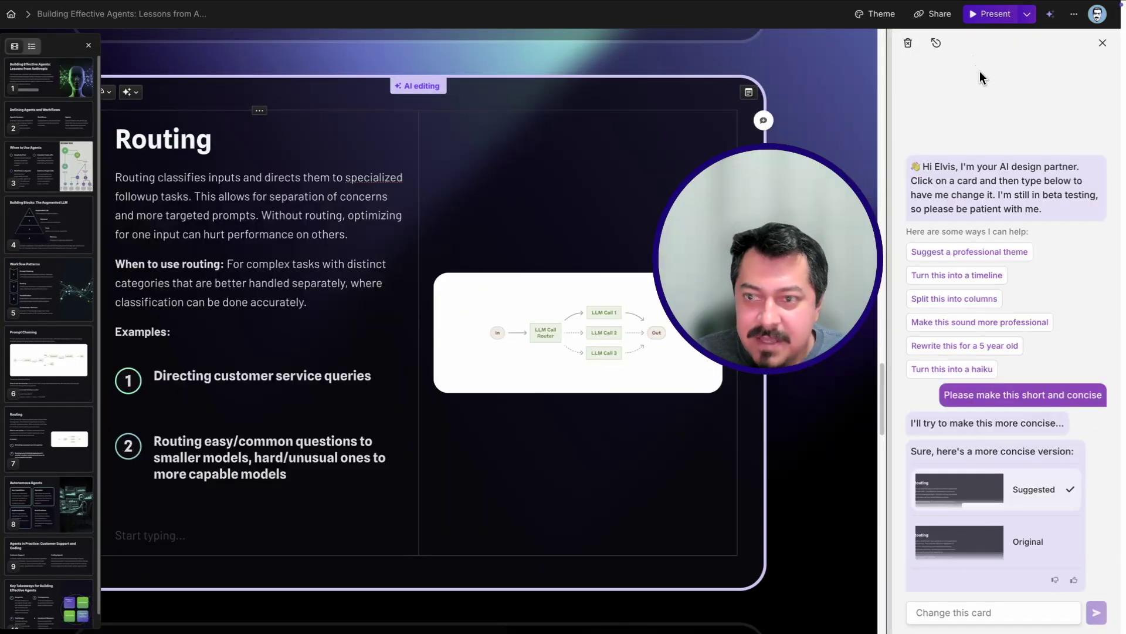
{"action": "left_click", "coordinate": [1099, 47]}
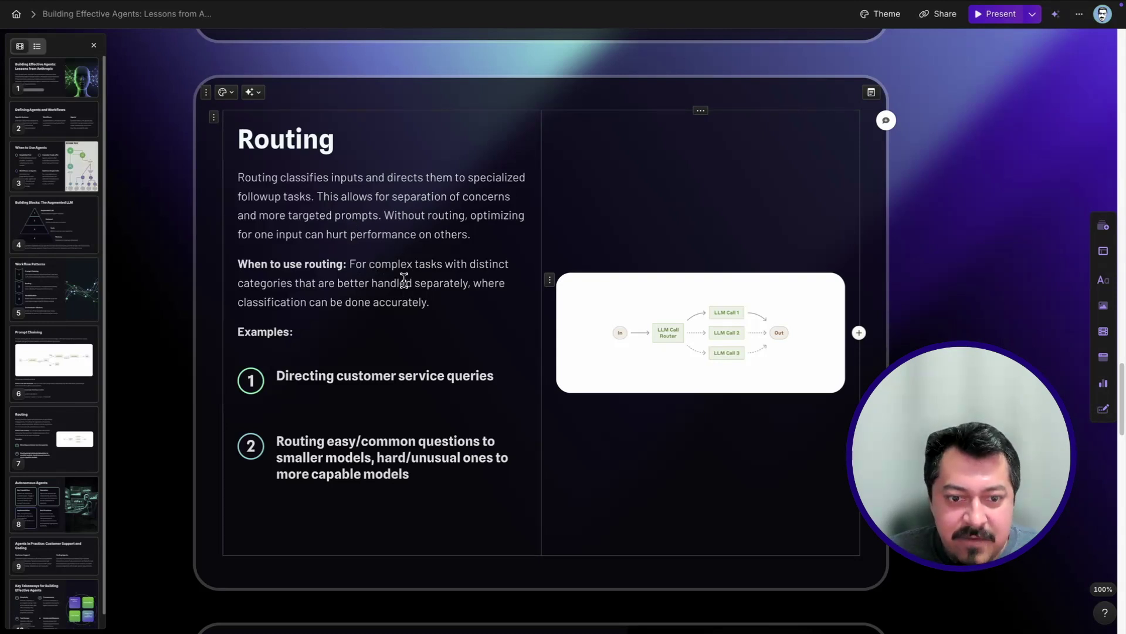
- Review the shortened description and usage text on the "Routing" card and look back over the earlier cards
{"action": "left_click_drag", "start_coordinate": [440, 301], "coordinate": [242, 178]}
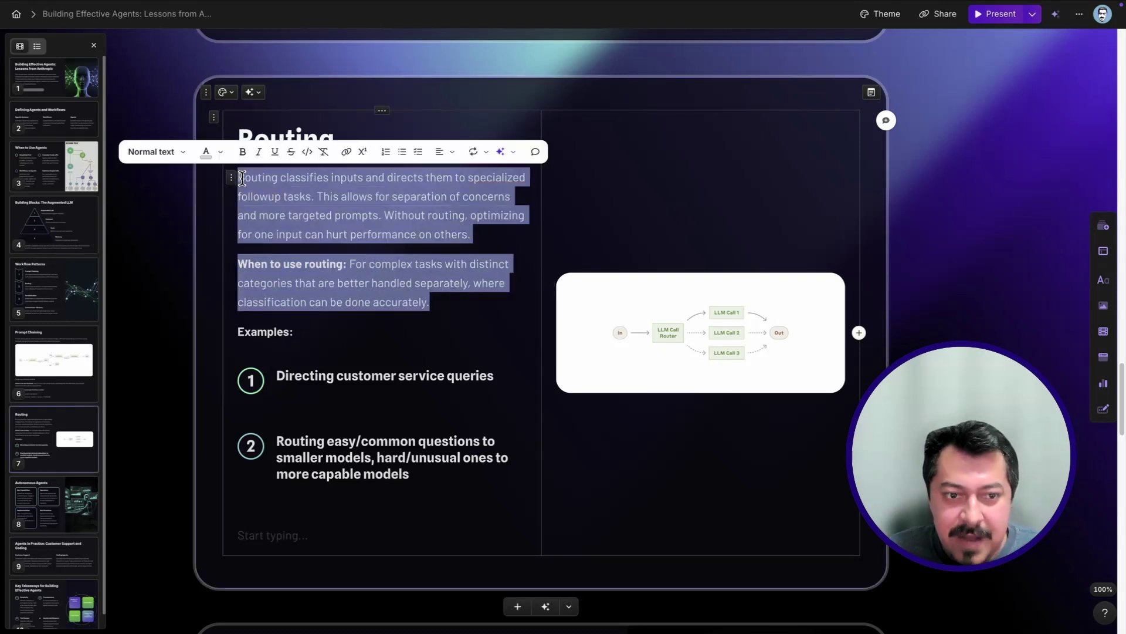
{"action": "left_click", "coordinate": [465, 297]}
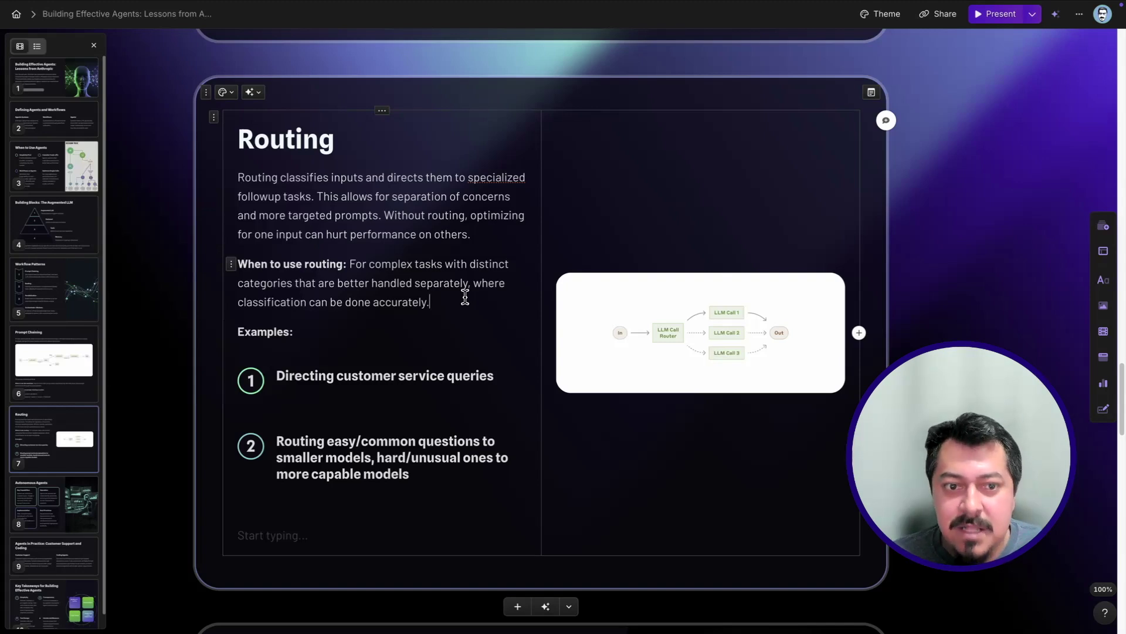
{"action": "scroll", "coordinate": [586, 322], "scroll_direction": "up", "scroll_amount": 20}
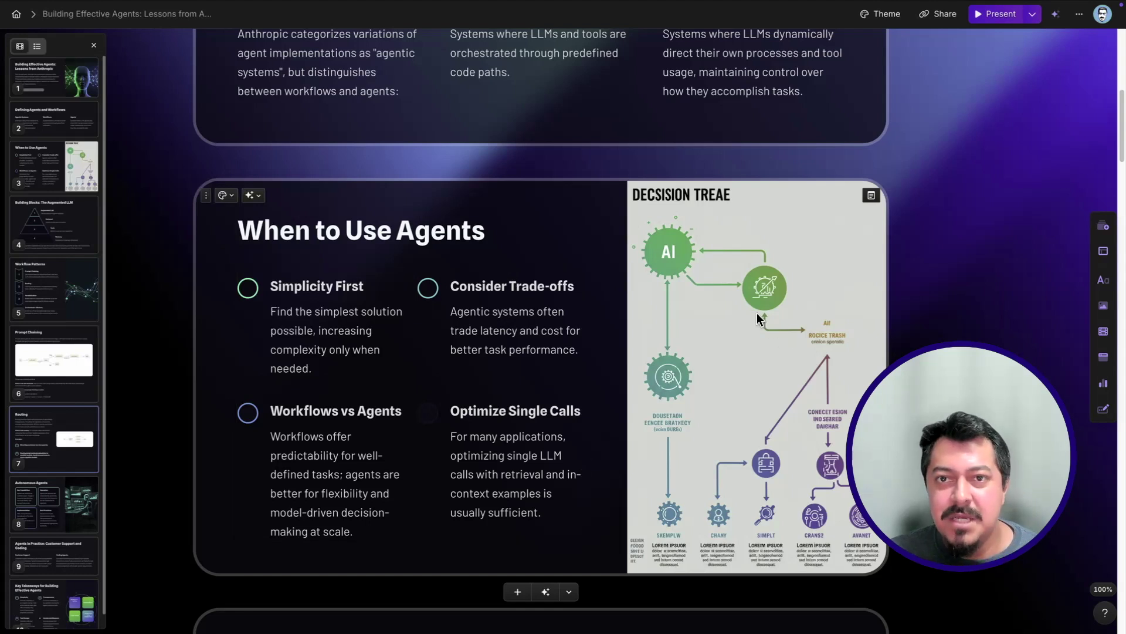